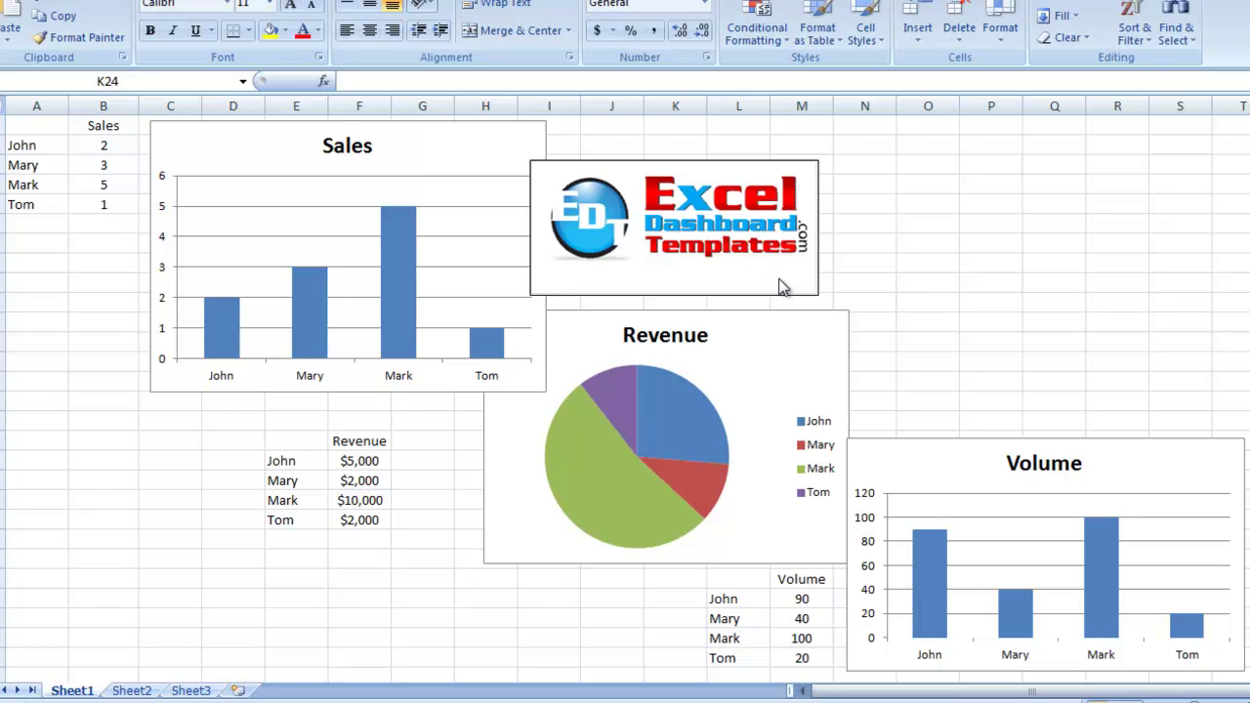
Nudge the Sales chart slightly lower on Sheet1
{"action": "left_click", "coordinate": [104, 224]}
{"action": "left_click", "coordinate": [176, 173]}
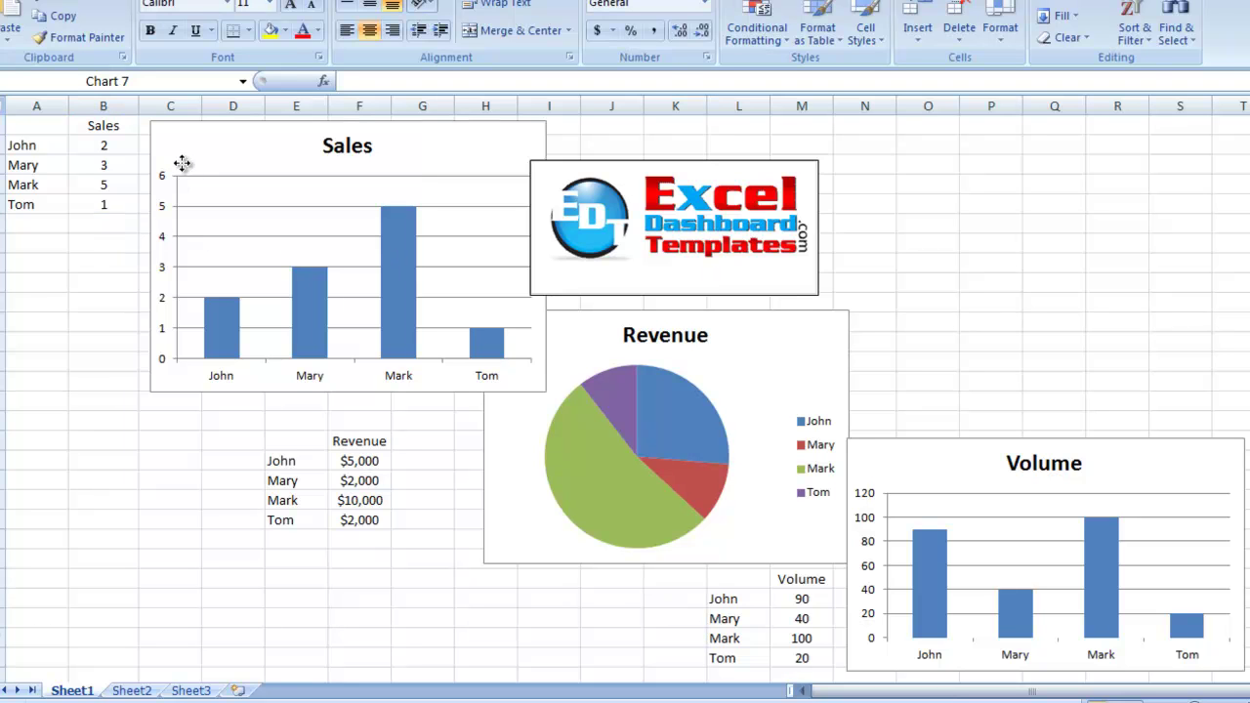
{"action": "mouse_move", "coordinate": [178, 146]}
{"action": "left_mouse_down"}
{"action": "mouse_move", "coordinate": [182, 169]}
{"action": "mouse_move", "coordinate": [188, 133]}
{"action": "left_mouse_up"}
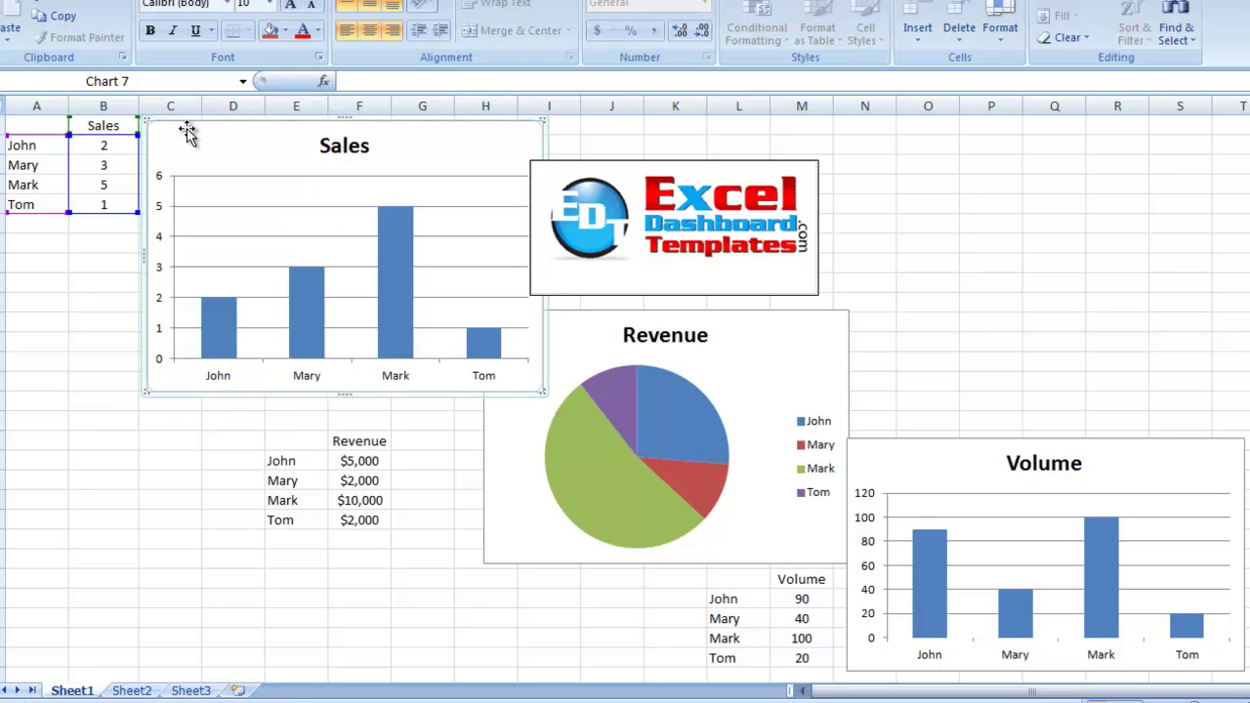
{"action": "left_click", "coordinate": [33, 278]}
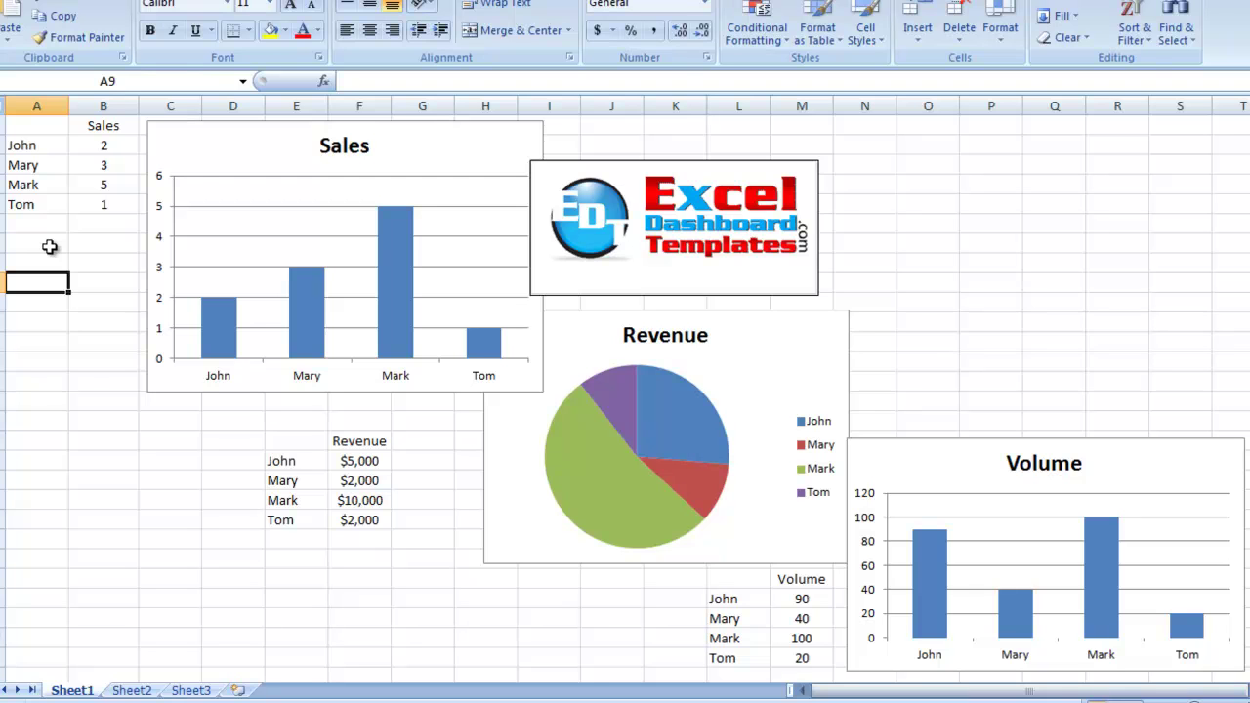
Move the Sales chart onto a new chart sheet named Chart1
{"action": "left_click", "coordinate": [187, 146]}
{"action": "right_click", "coordinate": [192, 151]}
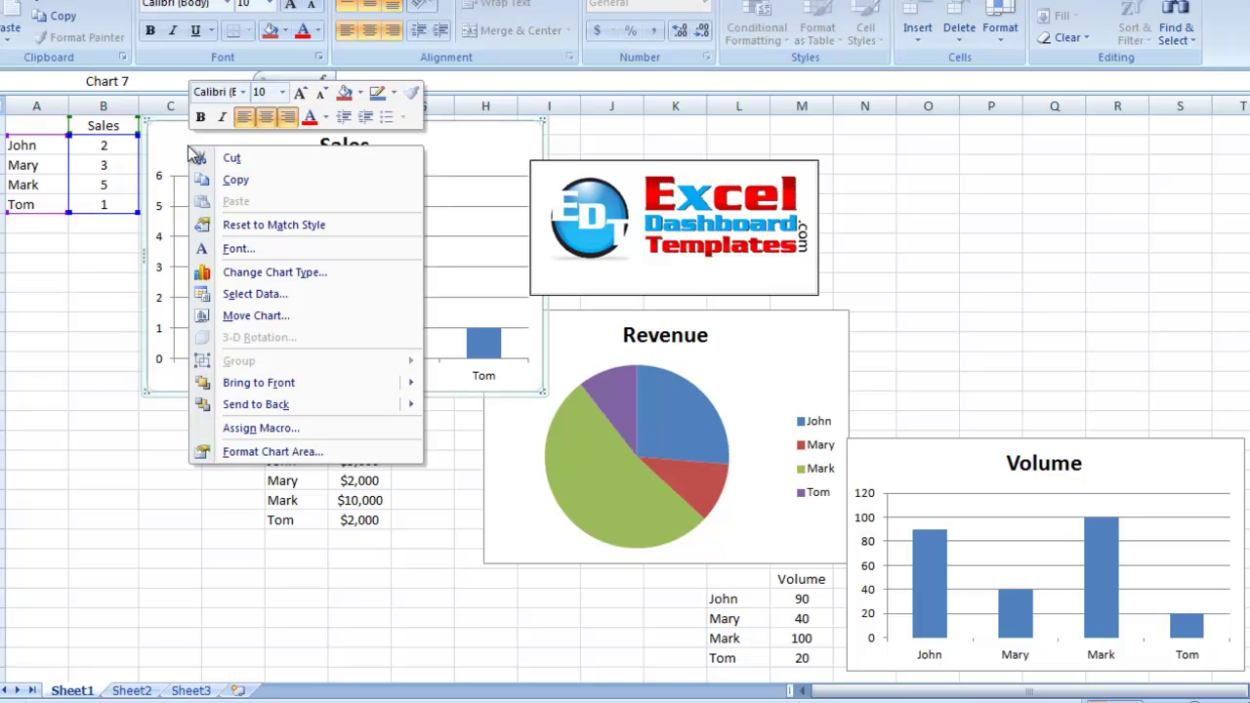
{"action": "left_click", "coordinate": [232, 318]}
{"action": "left_click_drag", "start_coordinate": [408, 242], "coordinate": [359, 213]}
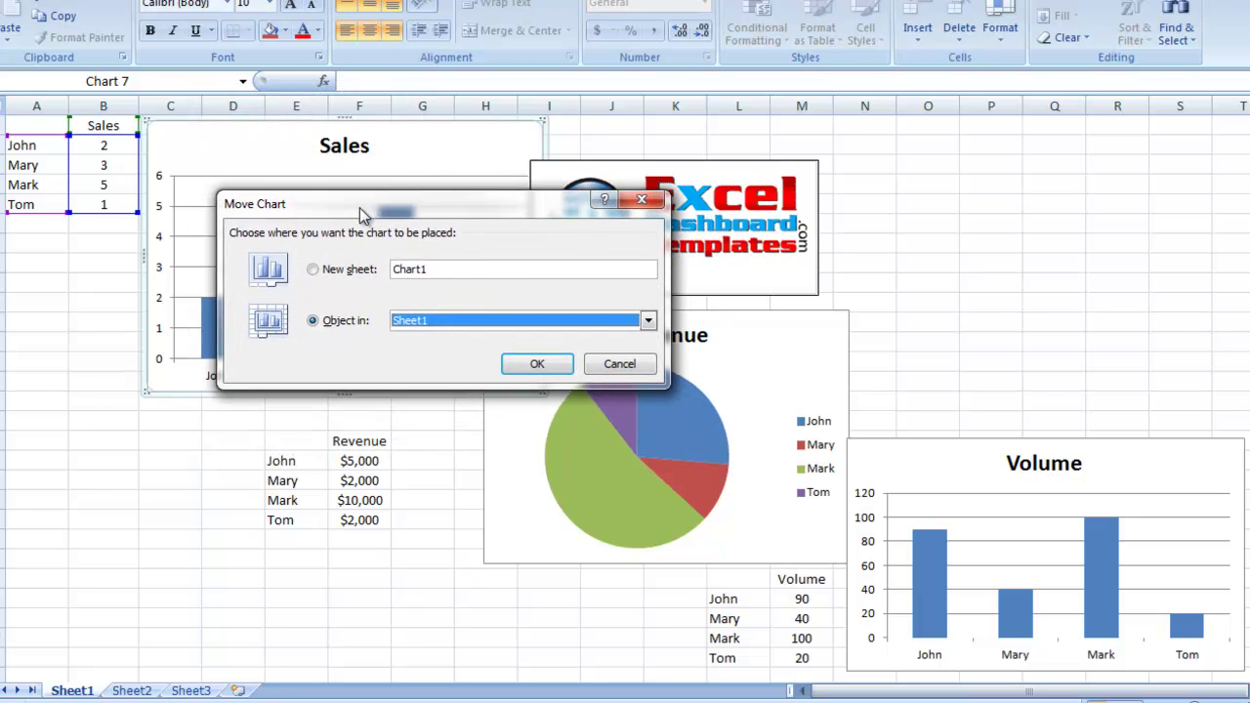
{"action": "left_click", "coordinate": [353, 270]}
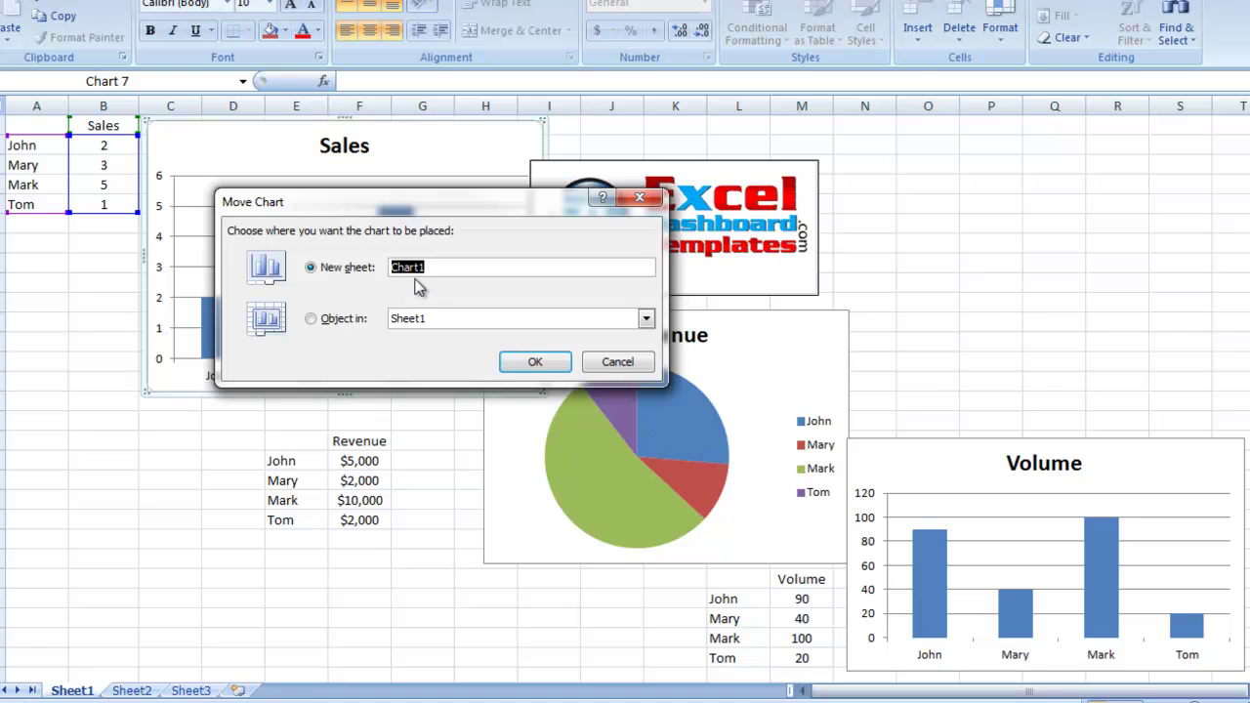
{"action": "left_click", "coordinate": [519, 362]}
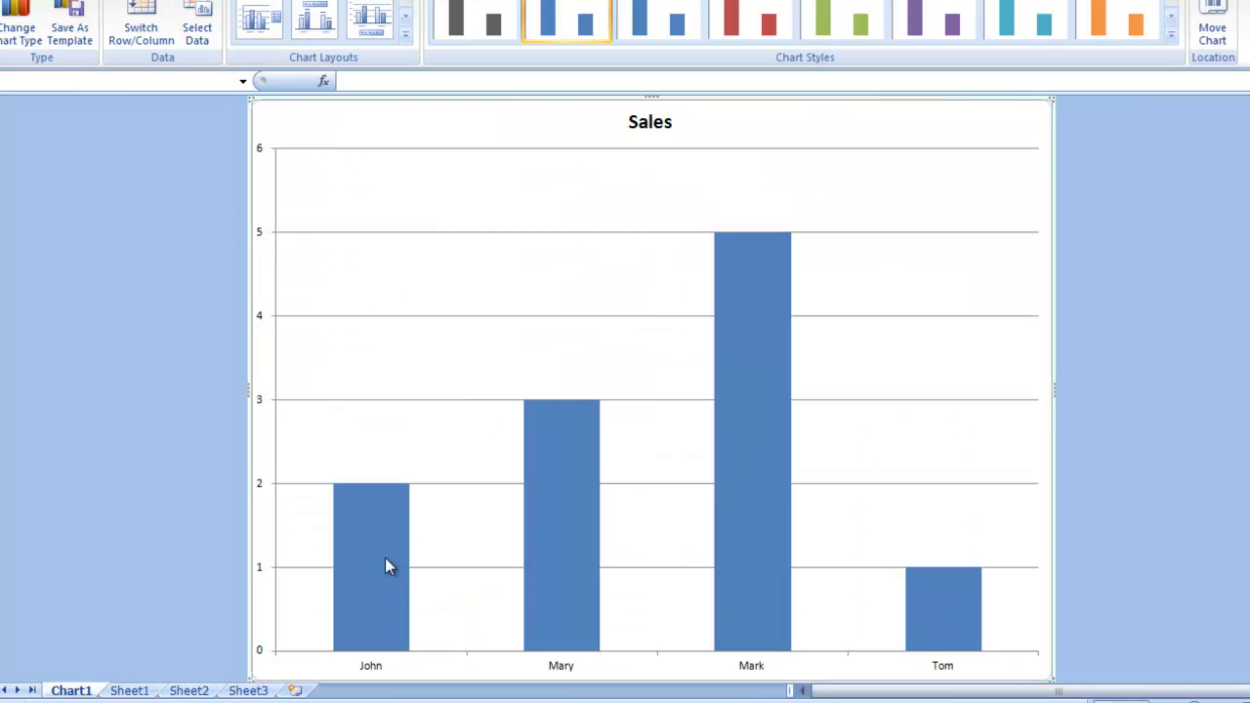
Resize the Sales chart on Chart1, then undo and redo until it fills the page
{"action": "mouse_move", "coordinate": [385, 557]}
{"action": "left_click_drag", "start_coordinate": [1052, 99], "coordinate": [908, 195]}
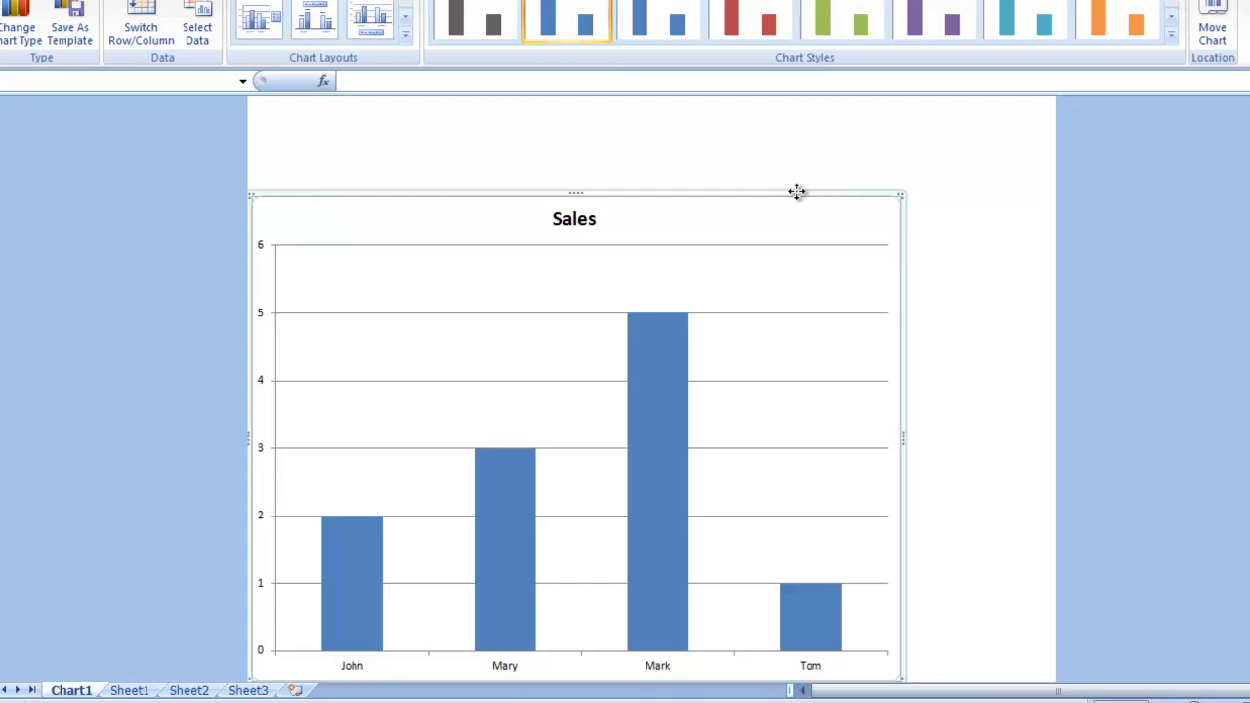
{"action": "left_click_drag", "start_coordinate": [798, 192], "coordinate": [805, 208]}
{"action": "left_click_drag", "start_coordinate": [911, 199], "coordinate": [1171, 59]}
{"action": "key", "text": "ctrl+z"}
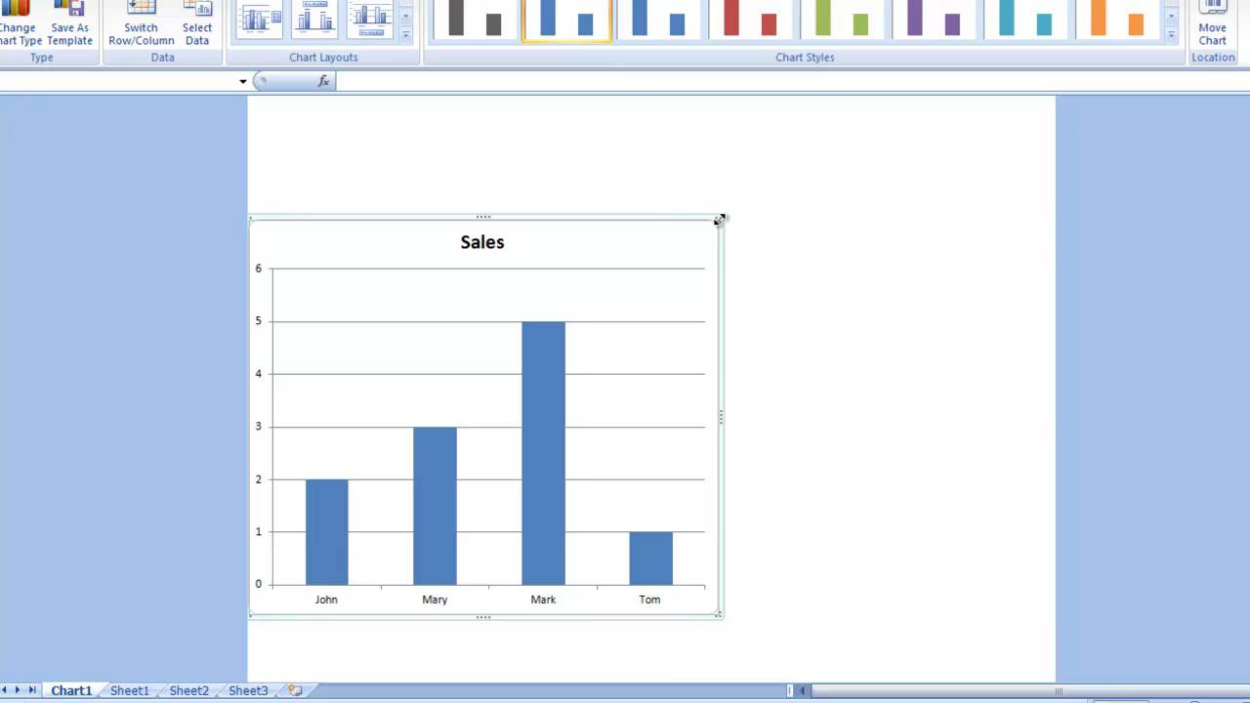
{"action": "key", "text": "ctrl+z"}
{"action": "key", "text": "ctrl+z"}
{"action": "key", "text": "ctrl+z"}
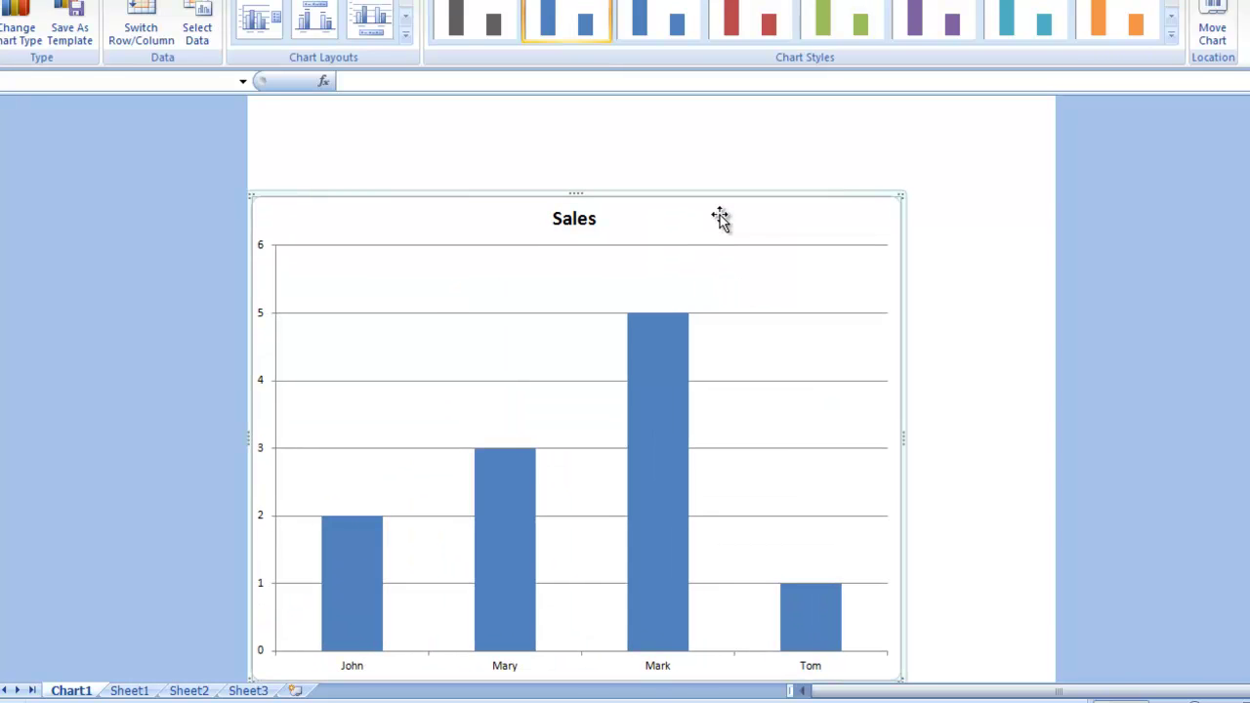
{"action": "key", "text": "ctrl+y"}
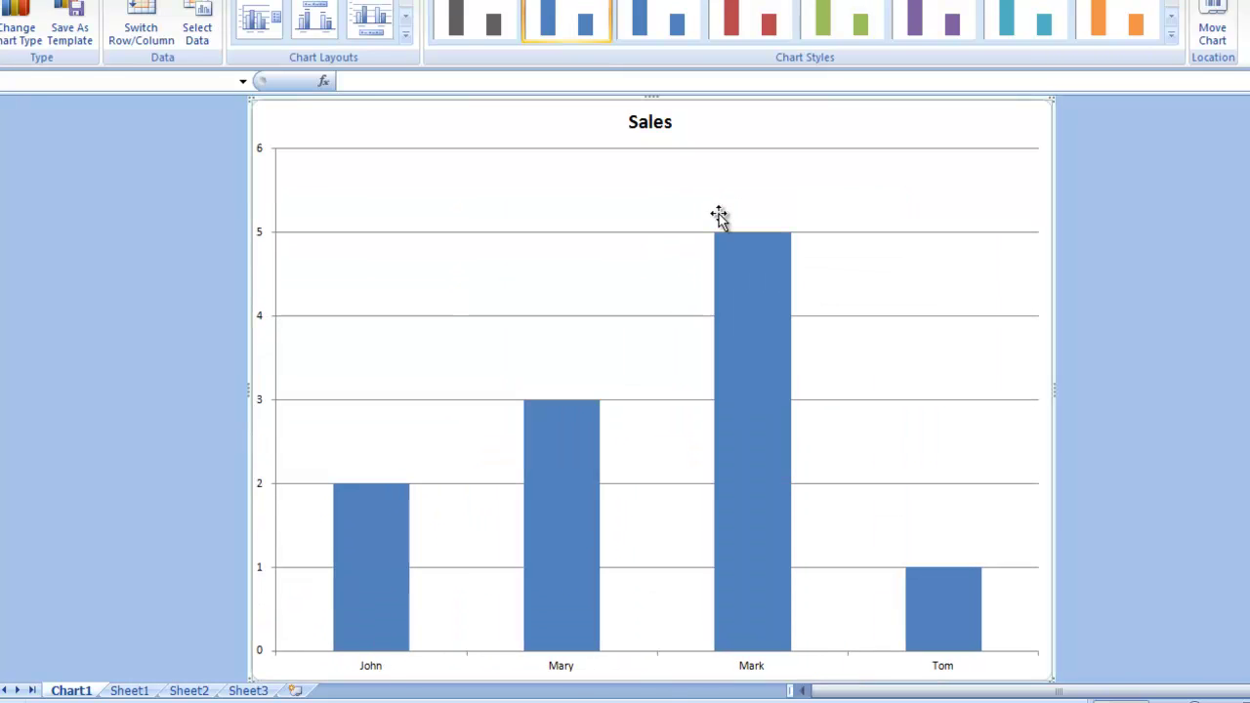
Switch between Sheet1 and Chart1, ending on Sheet1
{"action": "left_click", "coordinate": [132, 690]}
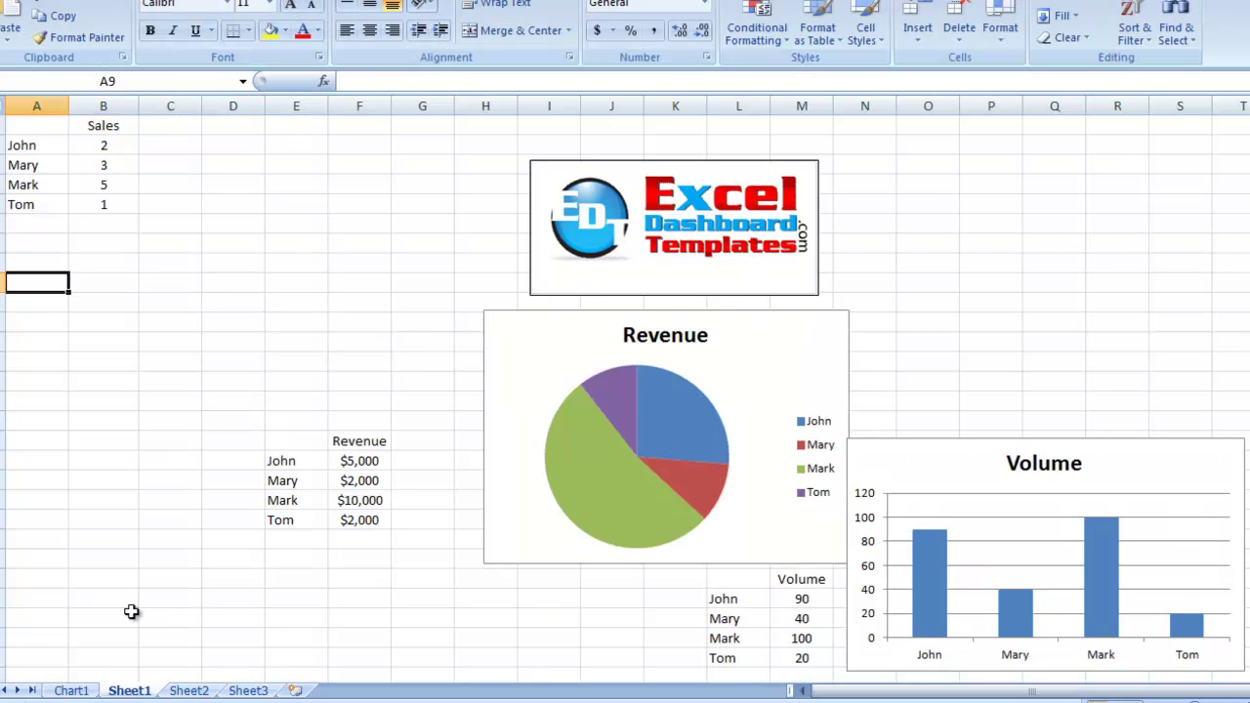
{"action": "left_click", "coordinate": [82, 690]}
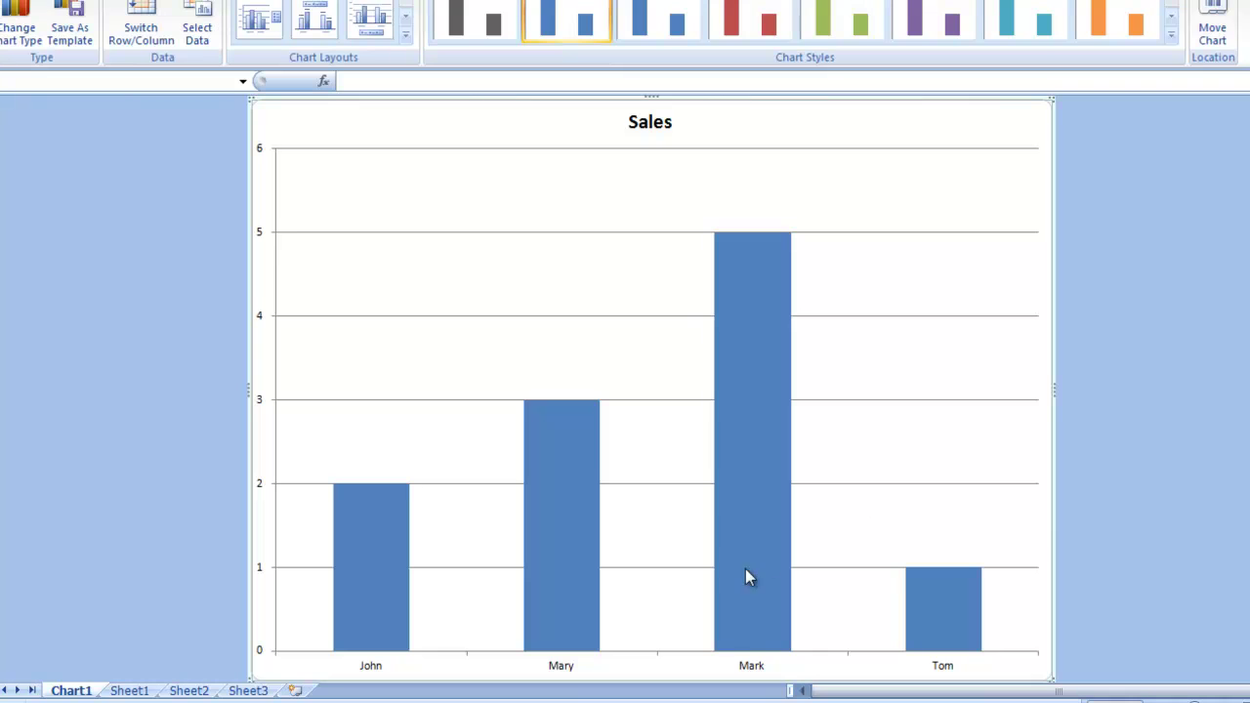
{"action": "left_click", "coordinate": [134, 690]}
Move the Revenue pie chart as an object onto the Chart1 sheet
{"action": "left_click", "coordinate": [544, 336]}
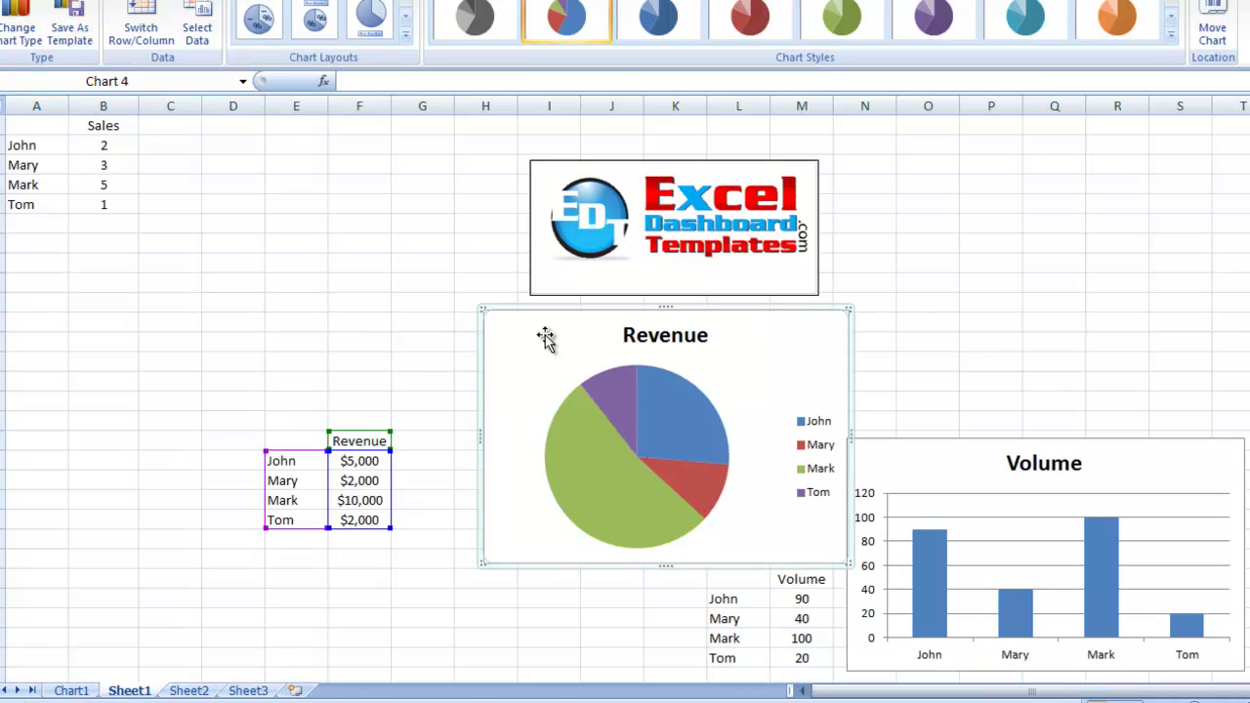
{"action": "right_click", "coordinate": [544, 336]}
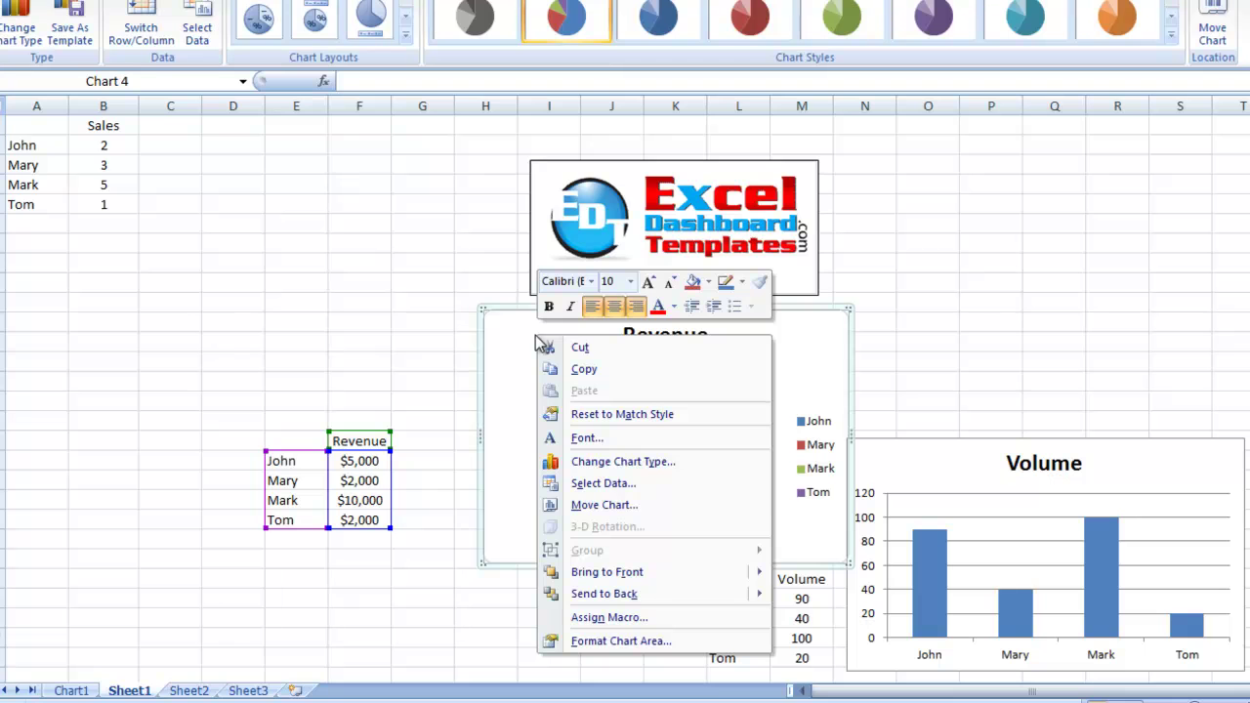
{"action": "left_click", "coordinate": [580, 506]}
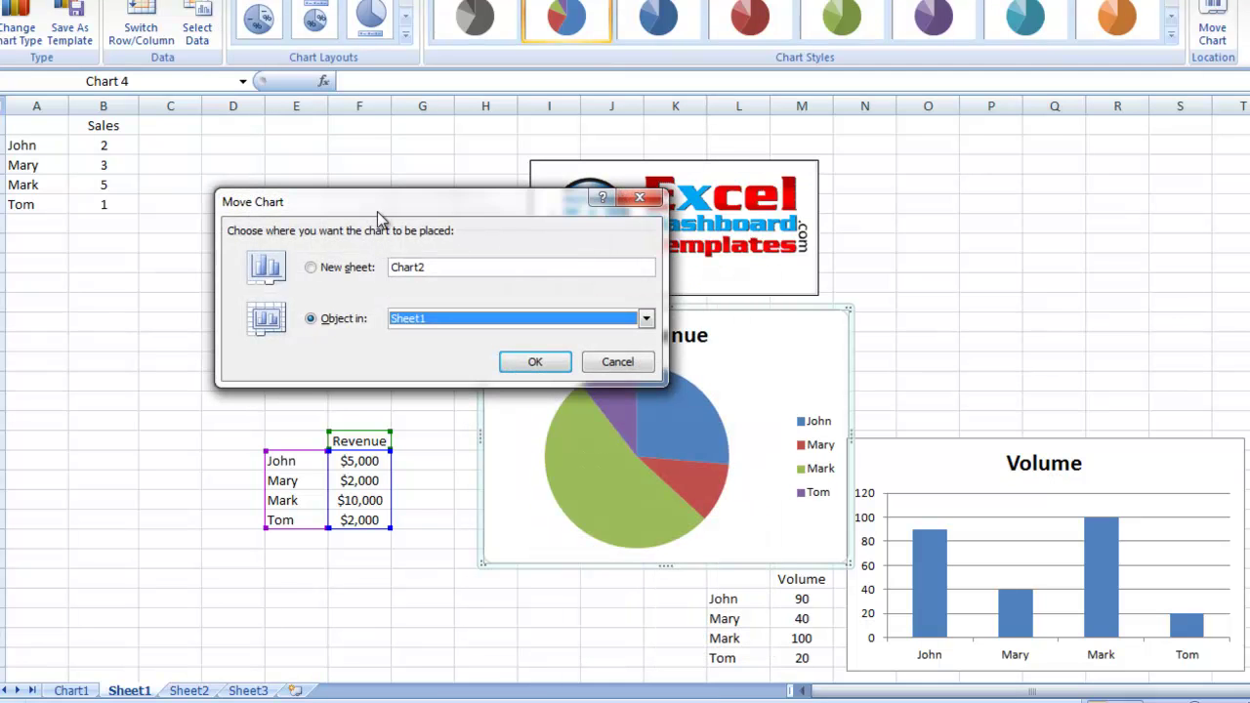
{"action": "left_click_drag", "start_coordinate": [381, 207], "coordinate": [389, 225]}
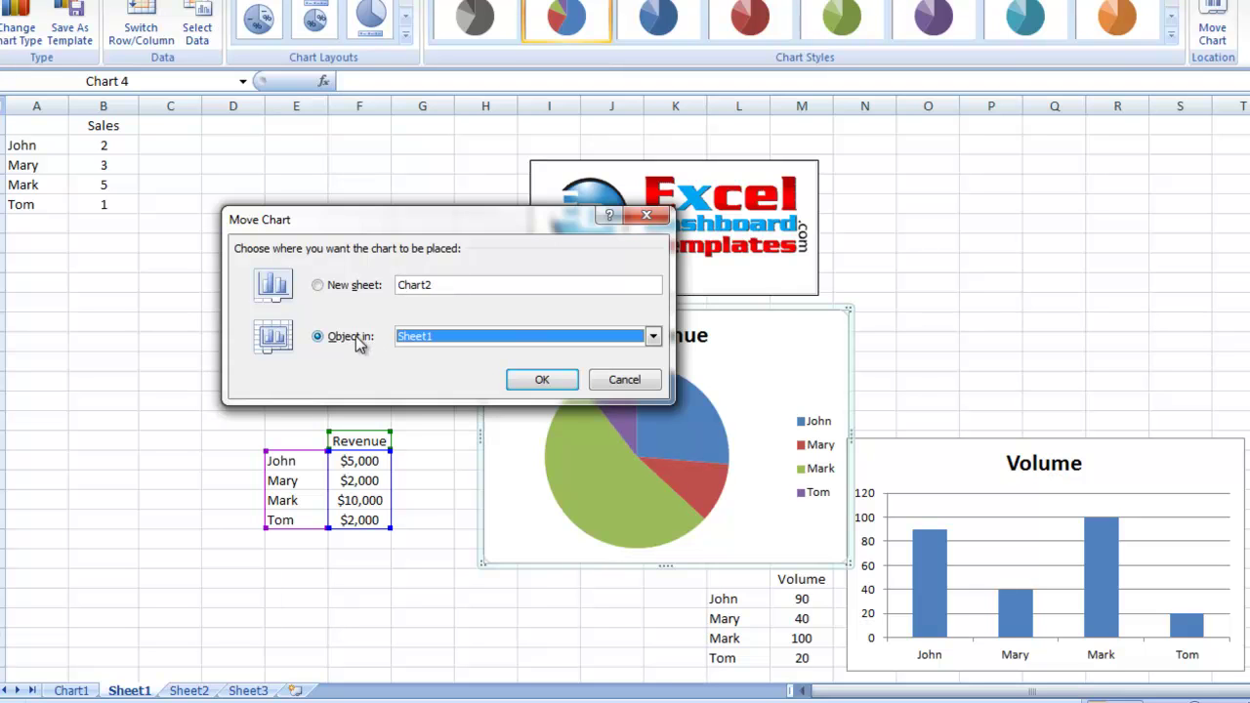
{"action": "left_click", "coordinate": [415, 339]}
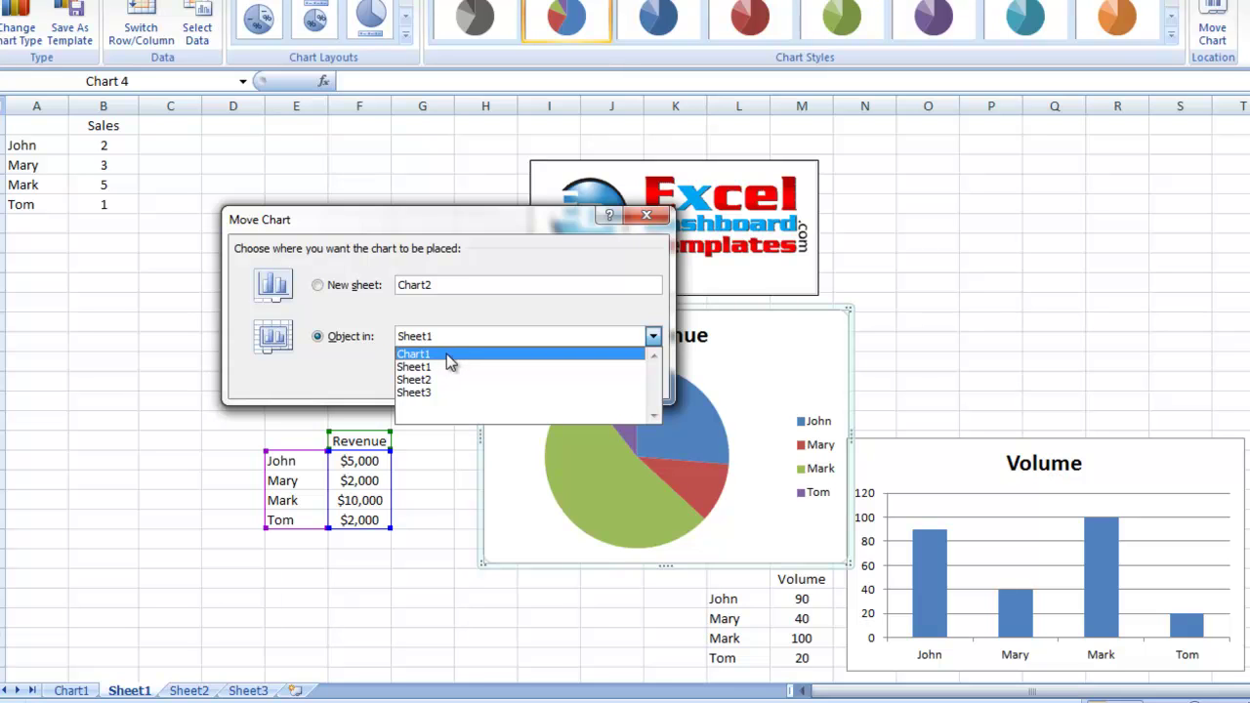
{"action": "left_click", "coordinate": [448, 356]}
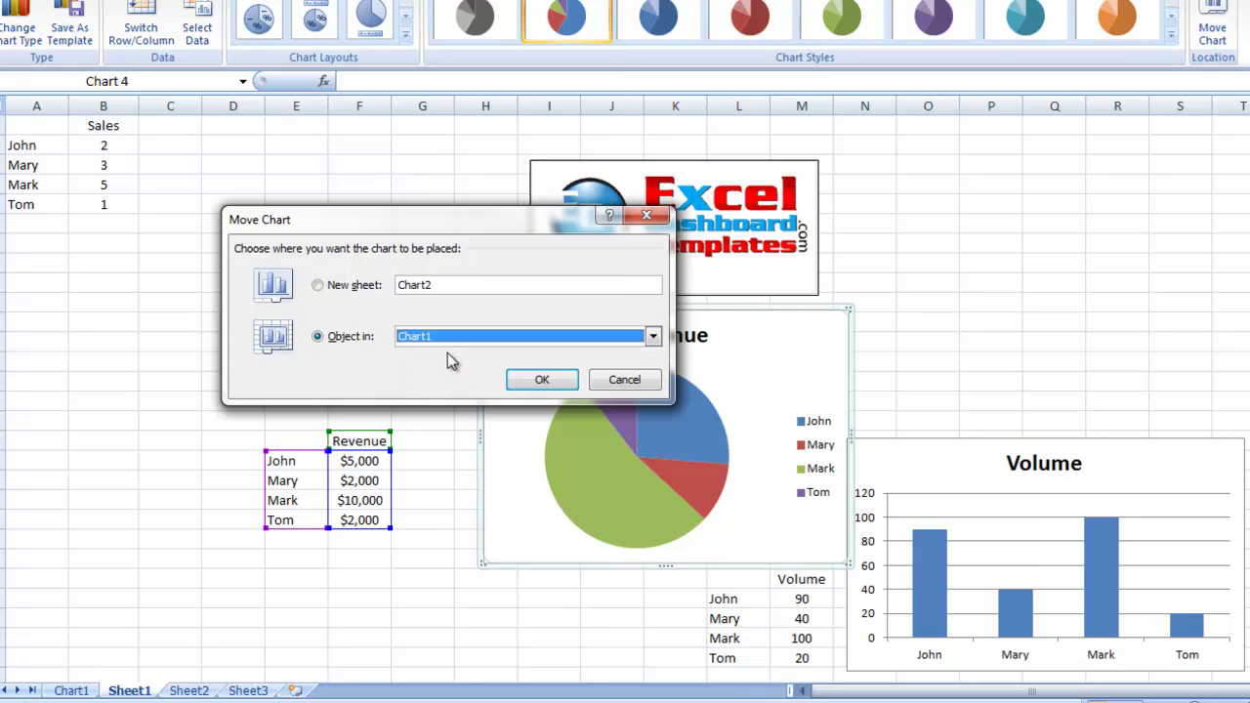
{"action": "left_click", "coordinate": [540, 380]}
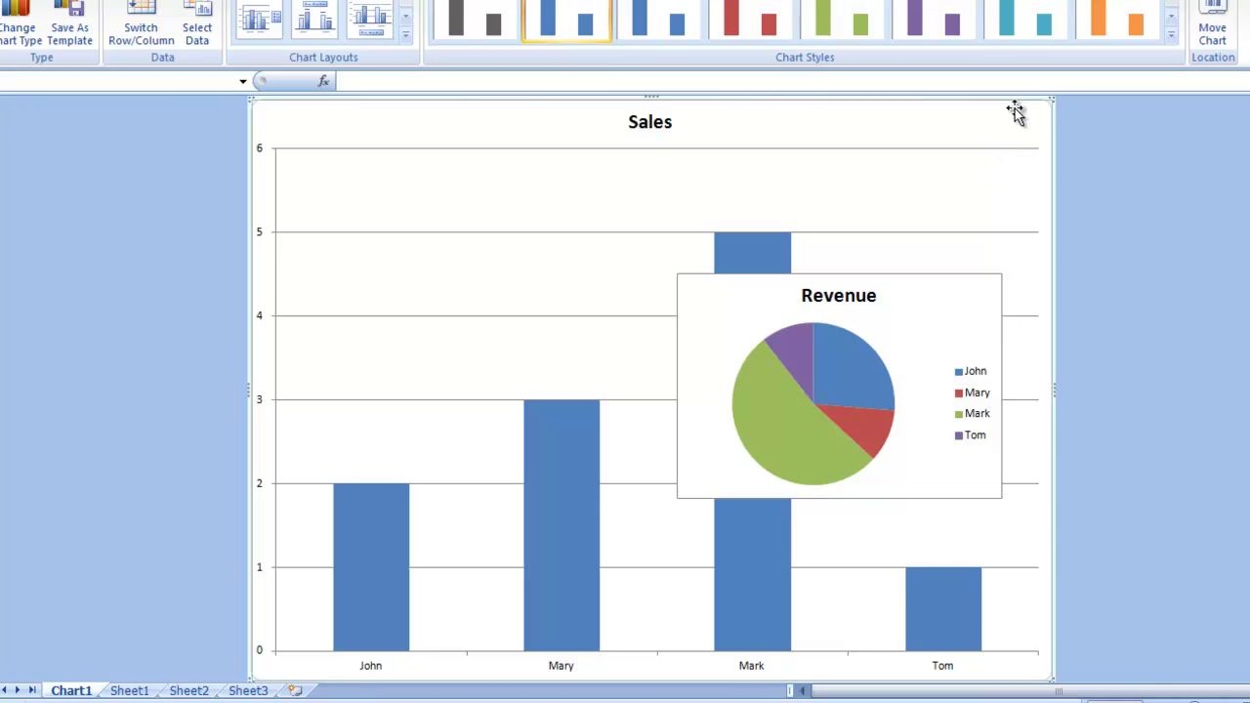
Shrink the Sales chart on Chart1, widen the Revenue pie, and fit Sales around it
{"action": "left_click_drag", "start_coordinate": [1051, 98], "coordinate": [703, 246]}
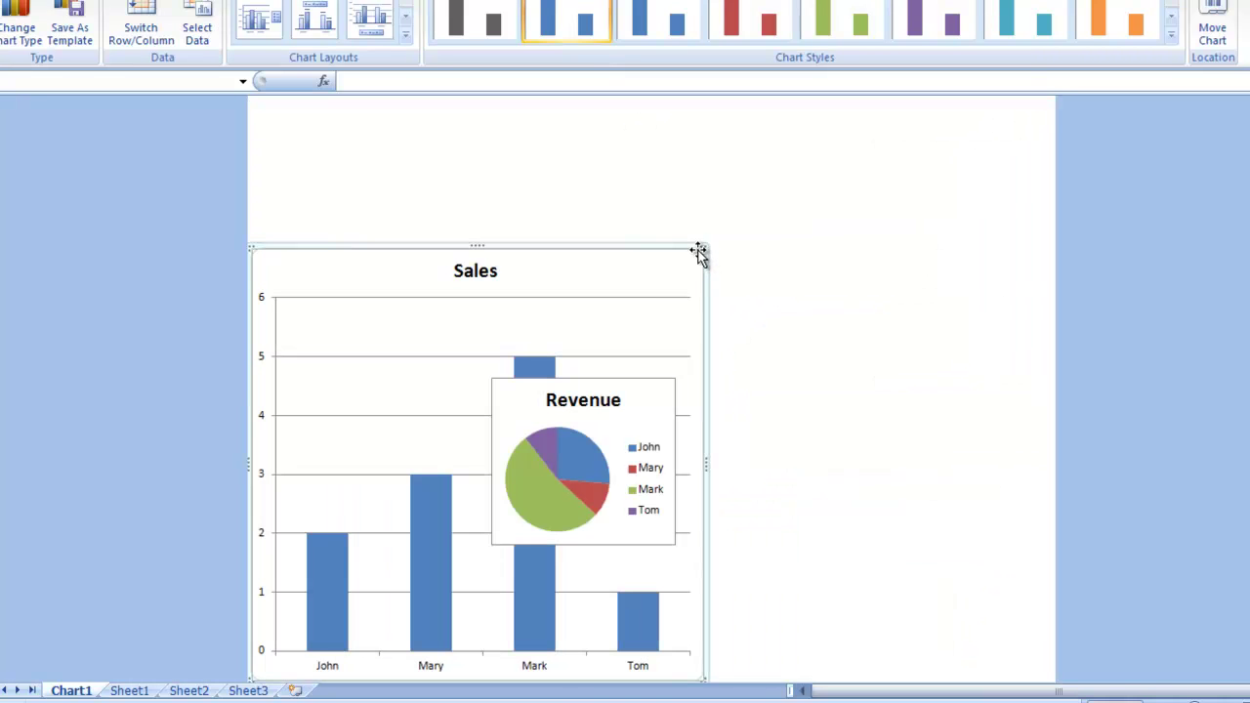
{"action": "left_click", "coordinate": [576, 399]}
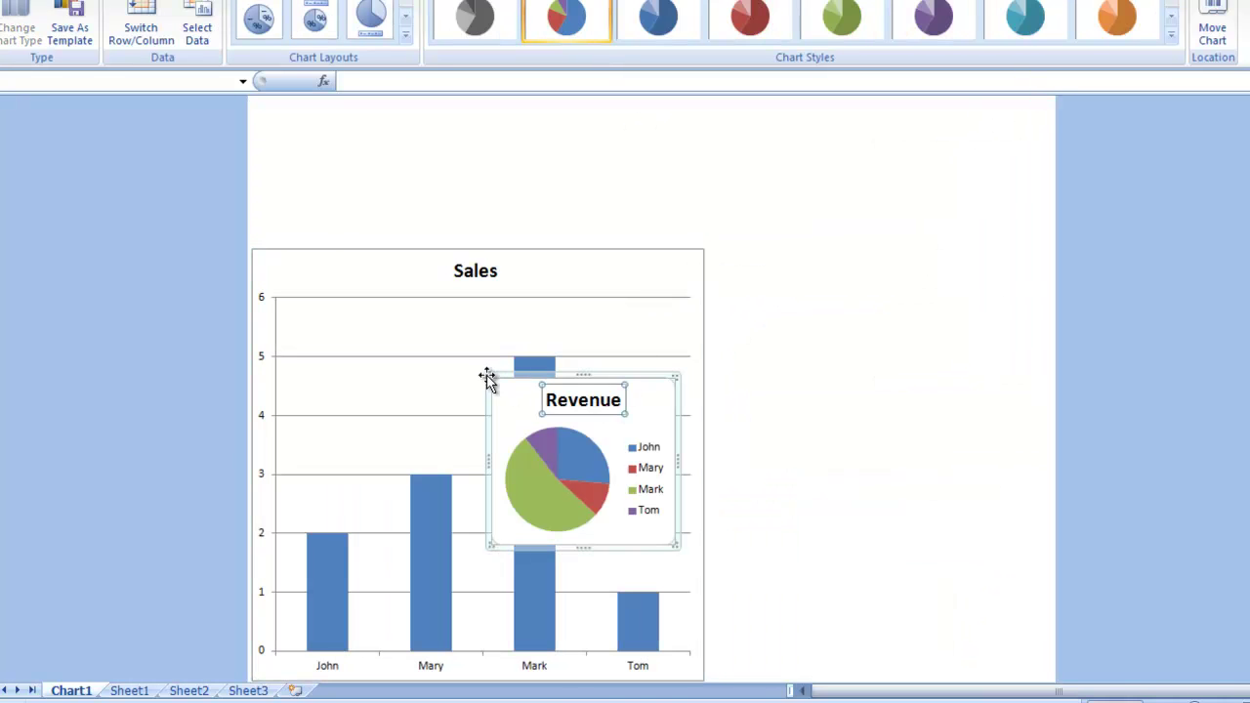
{"action": "left_click_drag", "start_coordinate": [487, 374], "coordinate": [321, 374]}
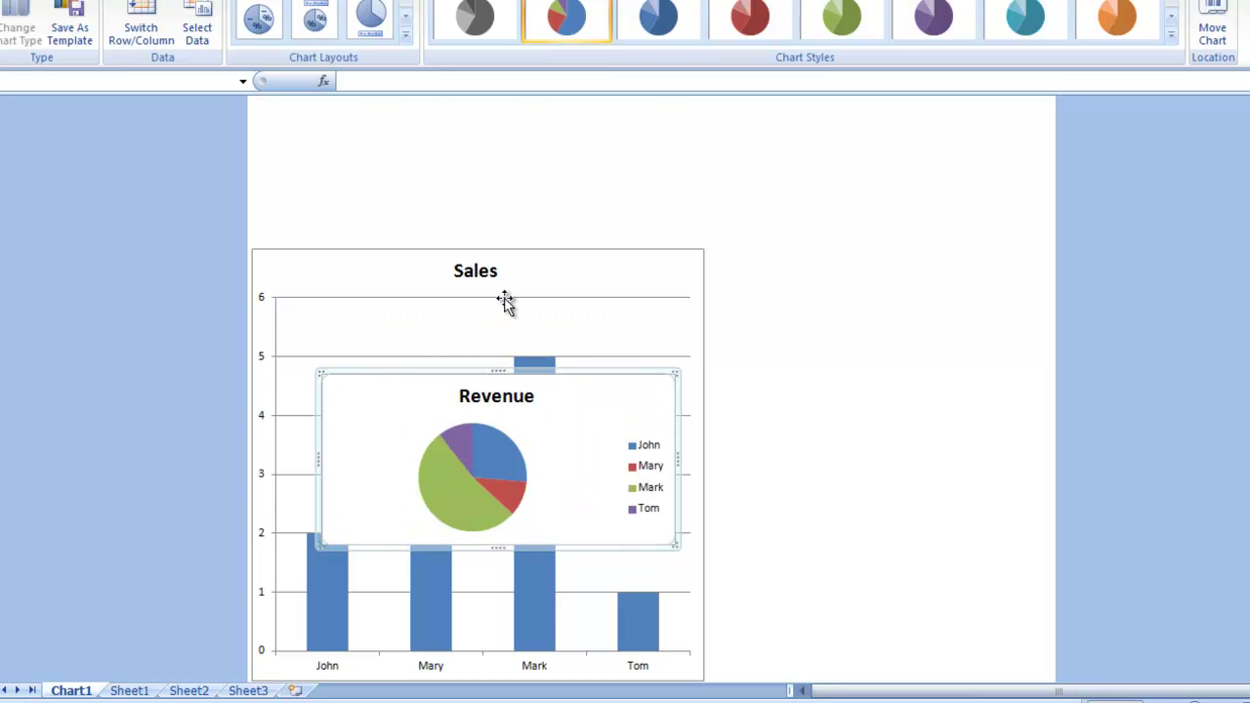
{"action": "left_click", "coordinate": [655, 250]}
{"action": "left_click_drag", "start_coordinate": [701, 250], "coordinate": [644, 311]}
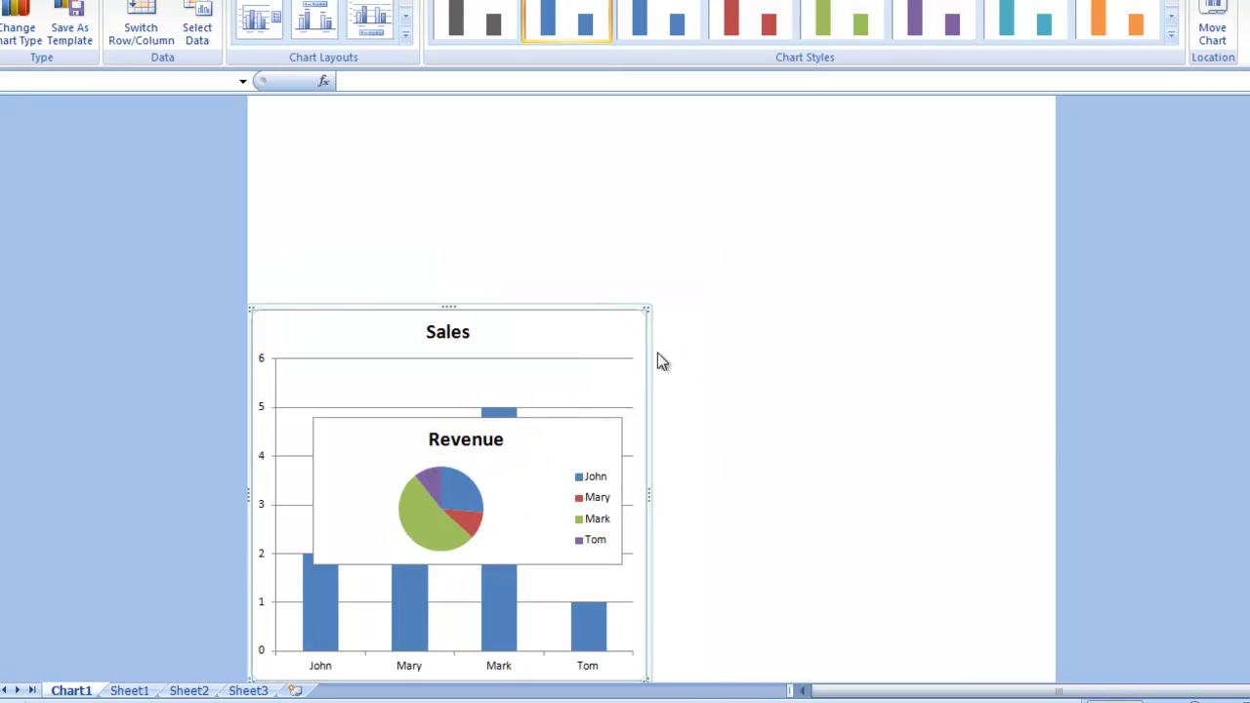
Move the Volume chart from Sheet1 as an object onto Chart1
{"action": "left_click", "coordinate": [152, 690]}
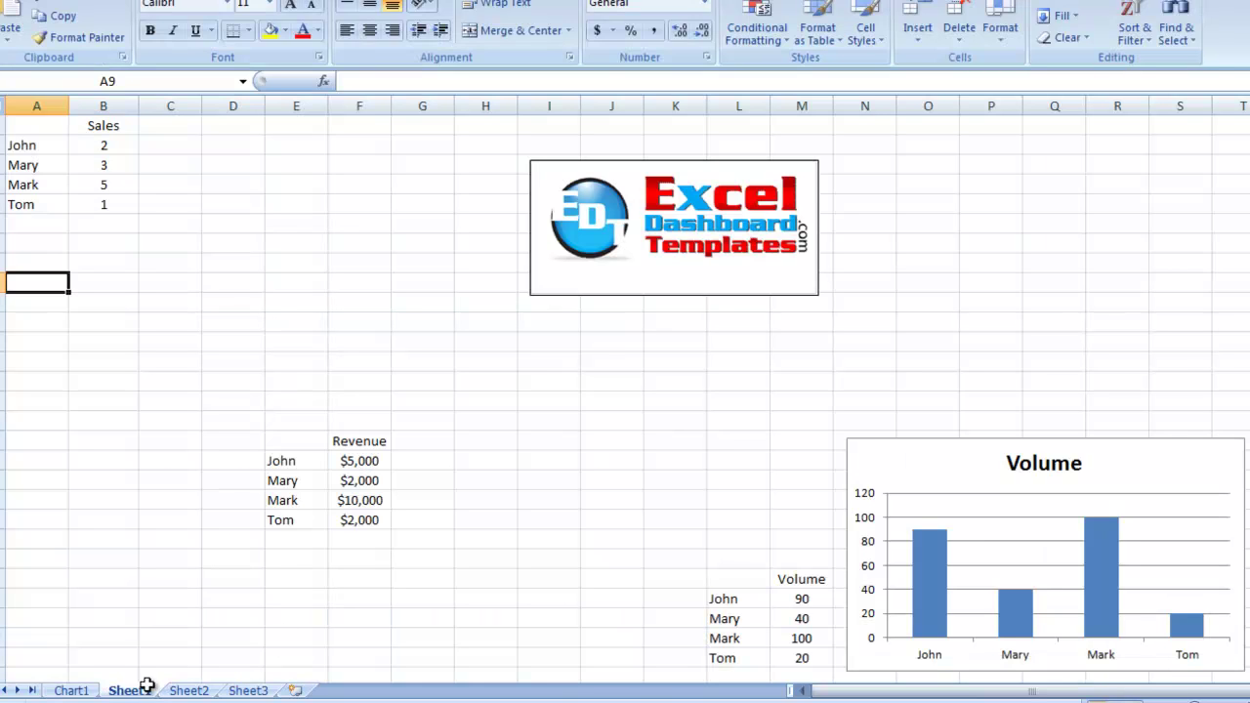
{"action": "left_click", "coordinate": [952, 456]}
{"action": "right_click", "coordinate": [955, 460]}
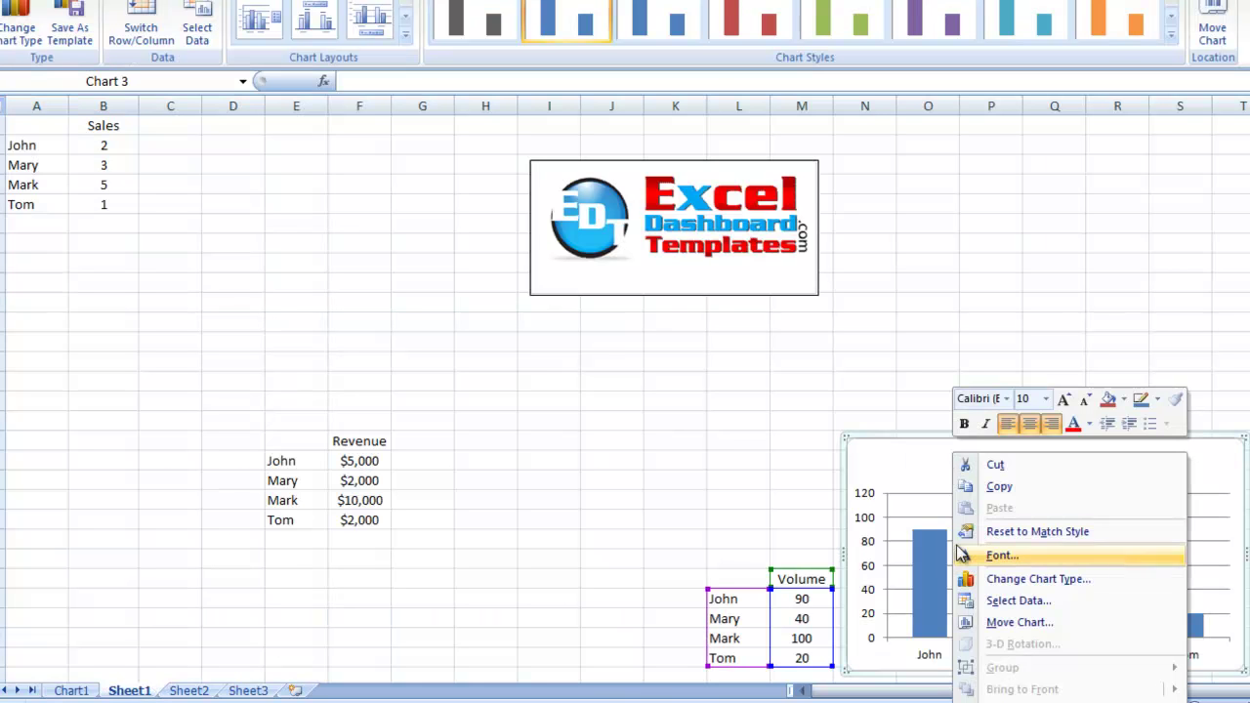
{"action": "left_click", "coordinate": [976, 623]}
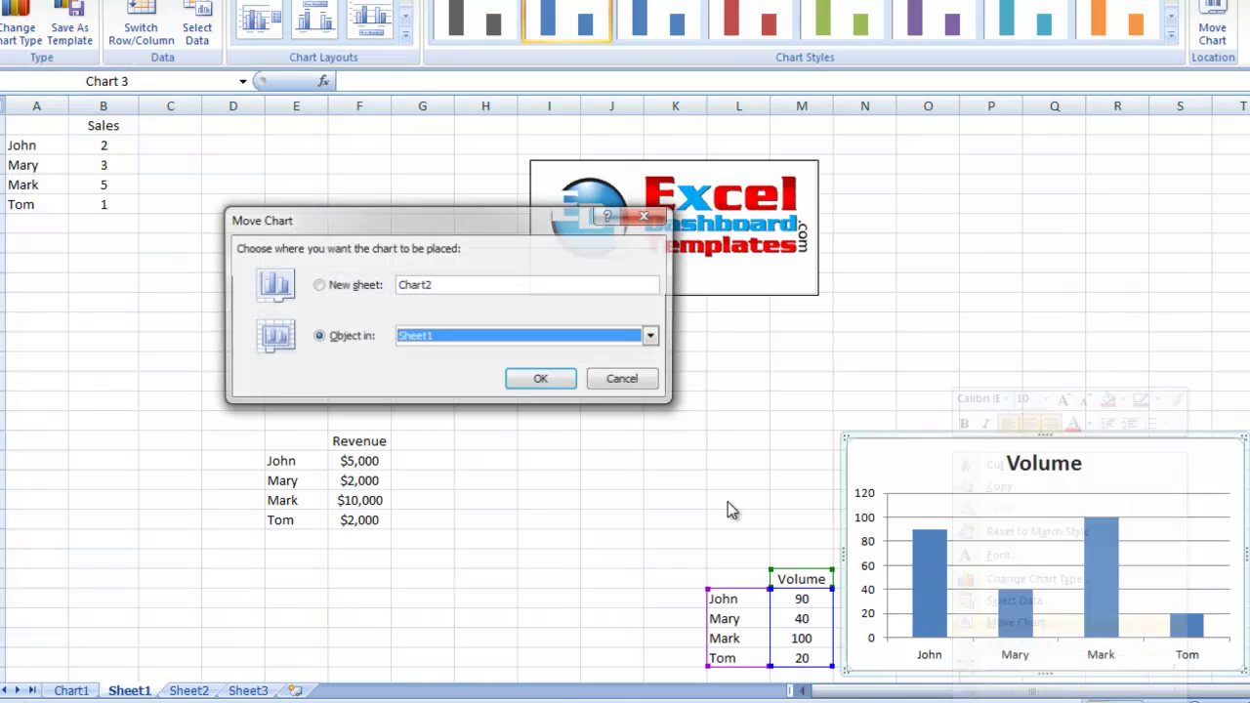
{"action": "left_click", "coordinate": [406, 336]}
{"action": "left_click", "coordinate": [422, 354]}
{"action": "left_click", "coordinate": [540, 379]}
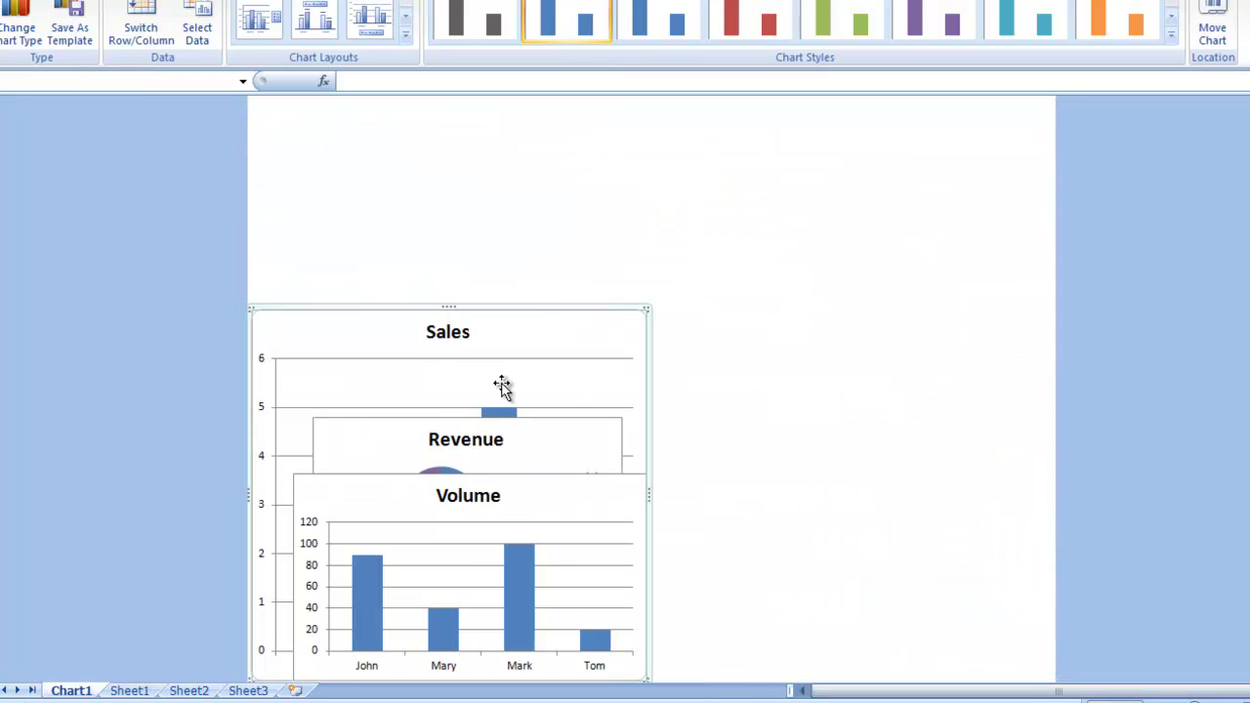
Enlarge the Sales chart, then shrink the Volume chart and place it over Sales' right side
{"action": "left_click_drag", "start_coordinate": [642, 309], "coordinate": [908, 166]}
{"action": "left_click", "coordinate": [842, 414]}
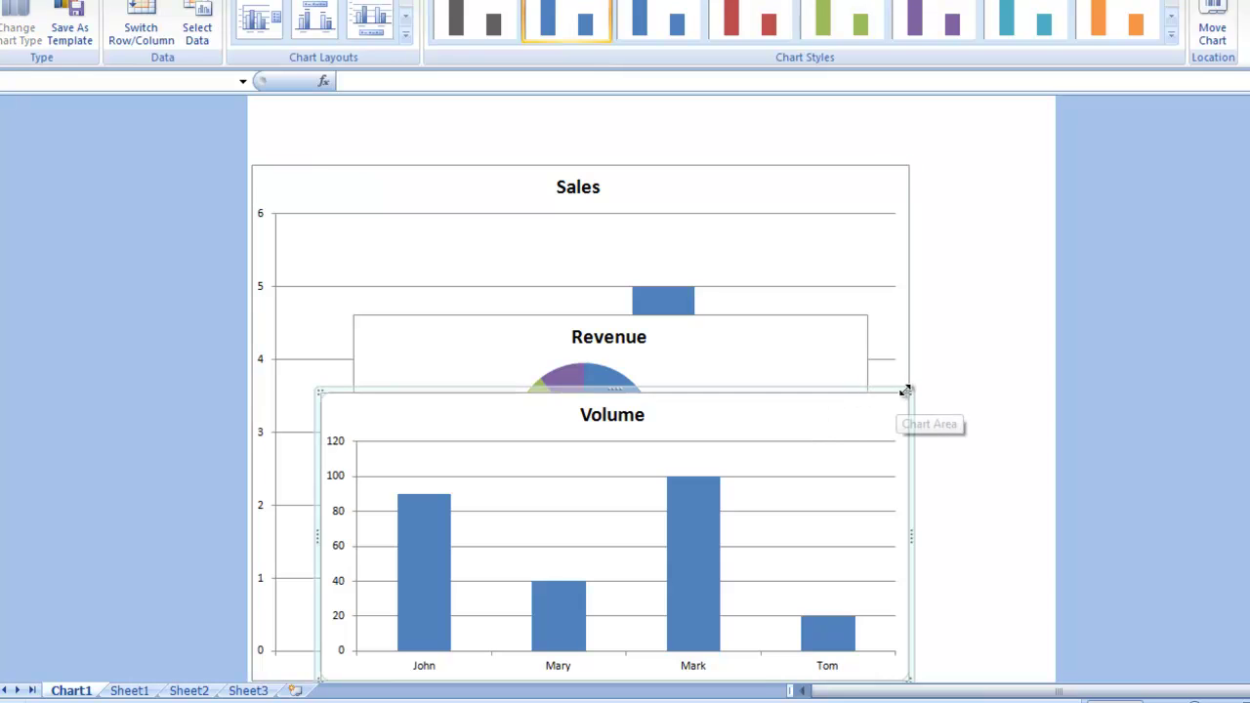
{"action": "left_click_drag", "start_coordinate": [908, 391], "coordinate": [906, 427]}
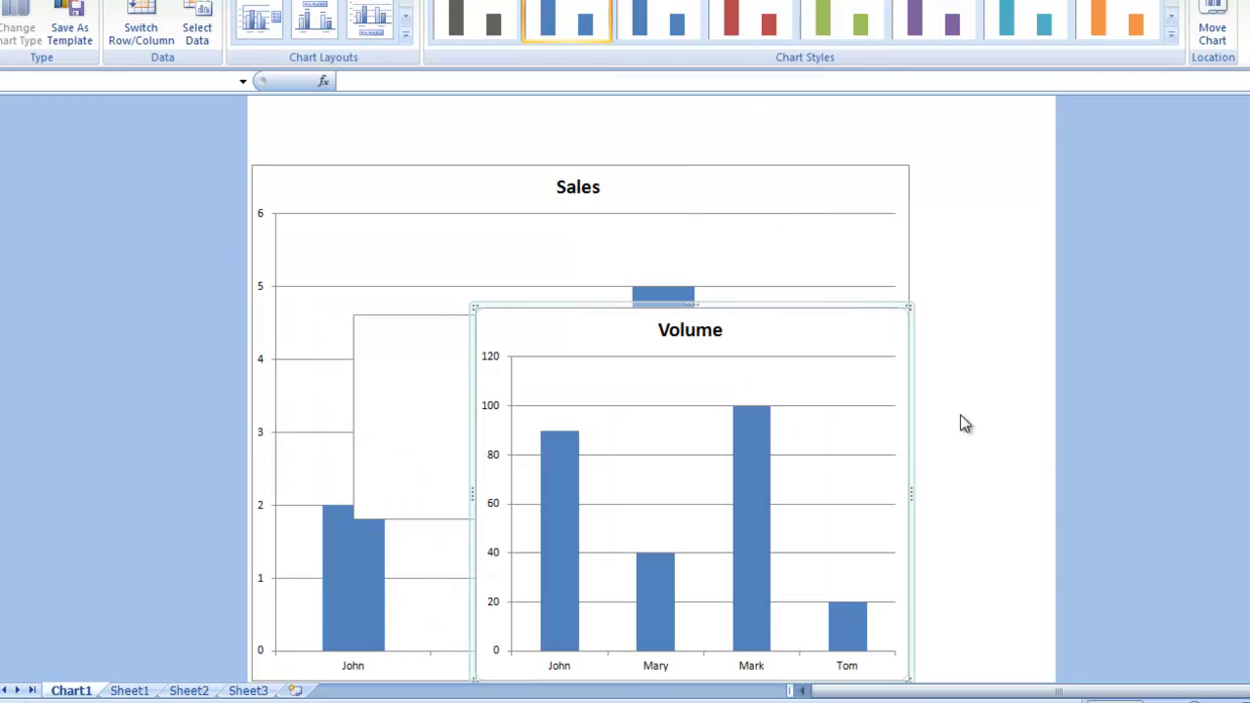
{"action": "left_click", "coordinate": [973, 401]}
{"action": "left_click", "coordinate": [129, 690]}
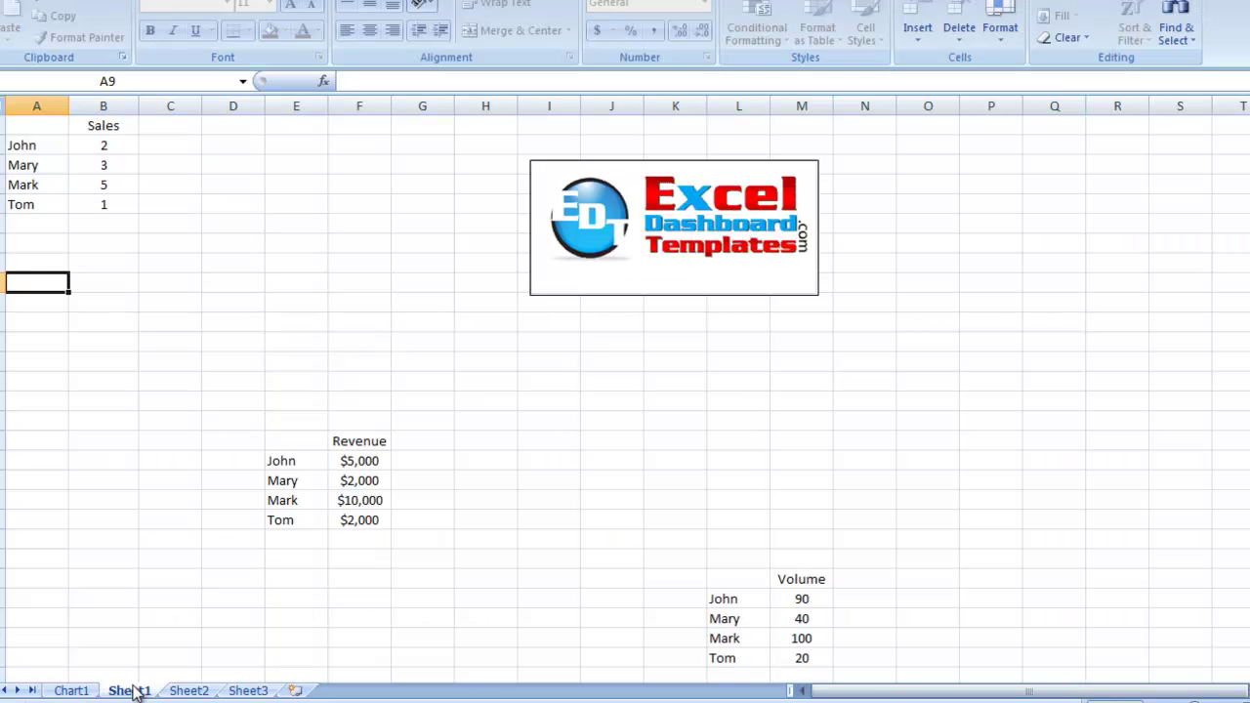
{"action": "left_click", "coordinate": [185, 690]}
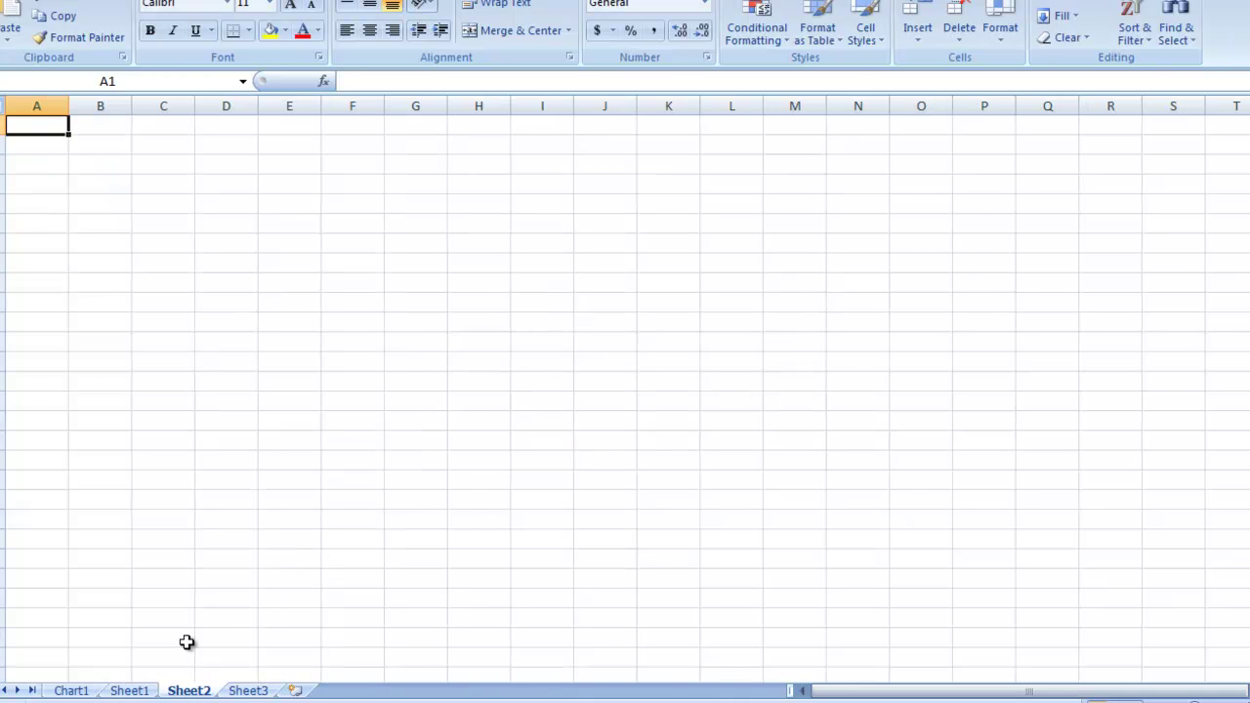
{"action": "left_click", "coordinate": [249, 690]}
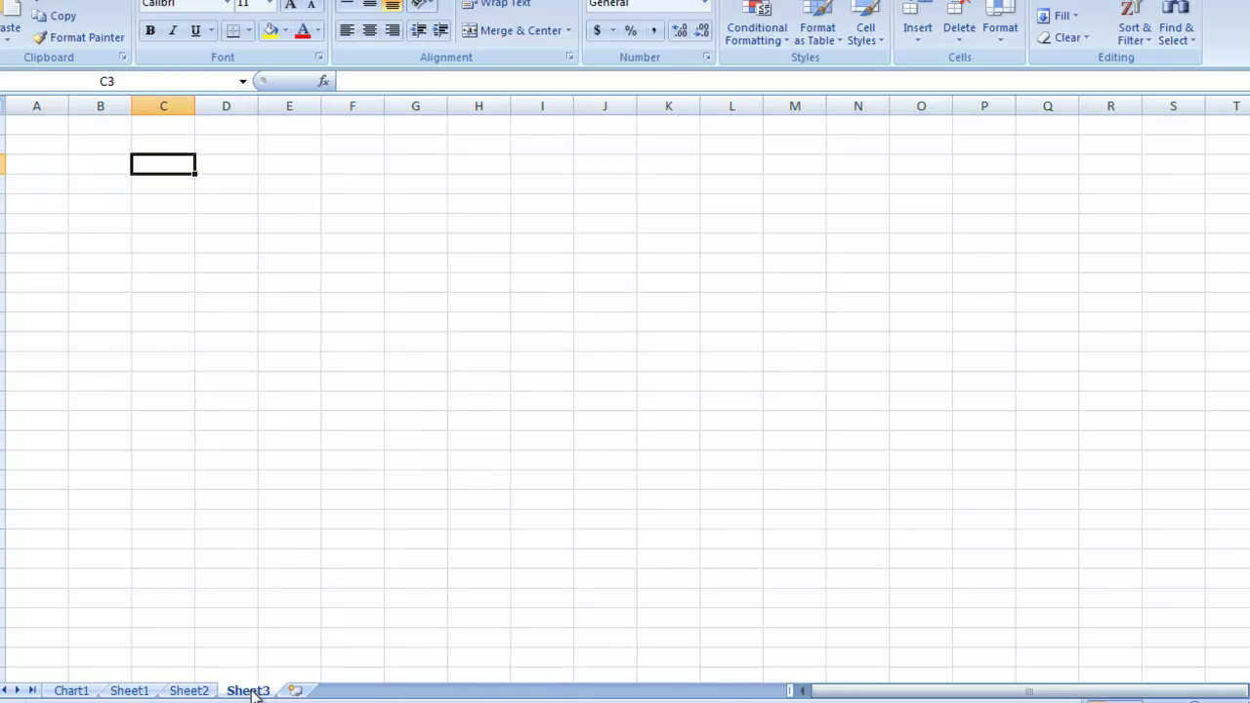
{"action": "left_click", "coordinate": [146, 690]}
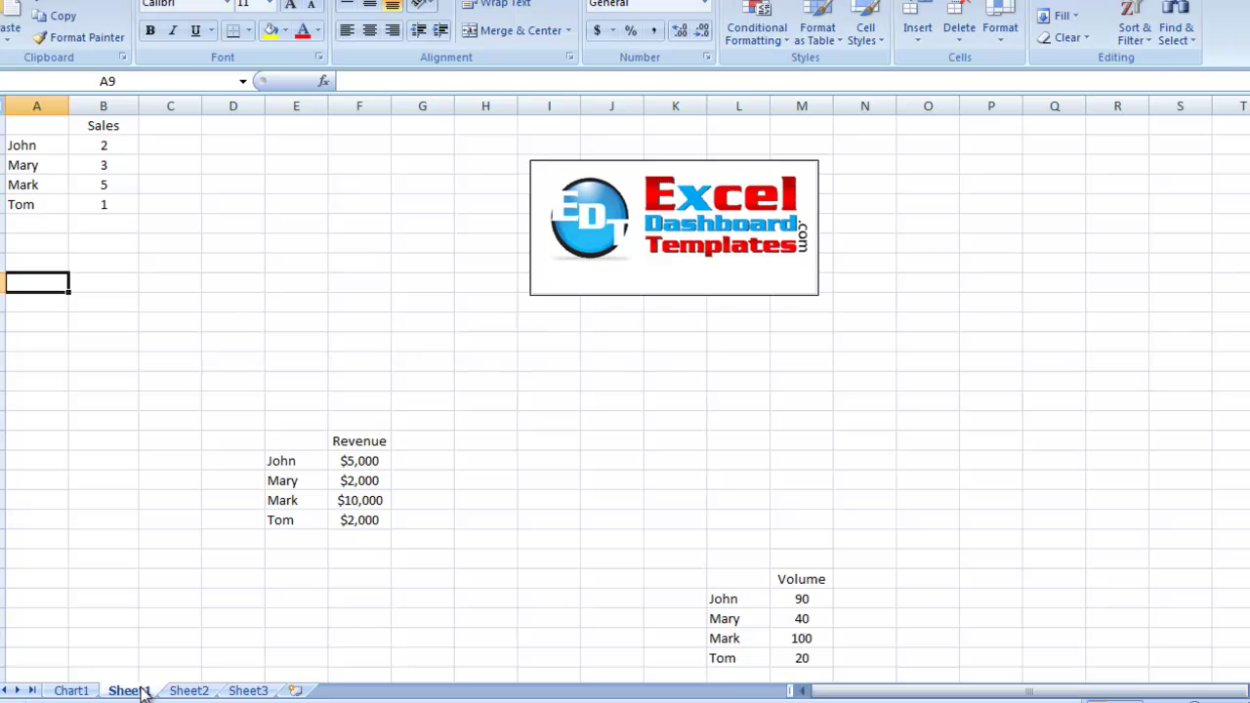
{"action": "left_click", "coordinate": [211, 400]}
{"action": "left_click_drag", "start_coordinate": [39, 125], "coordinate": [90, 203]}
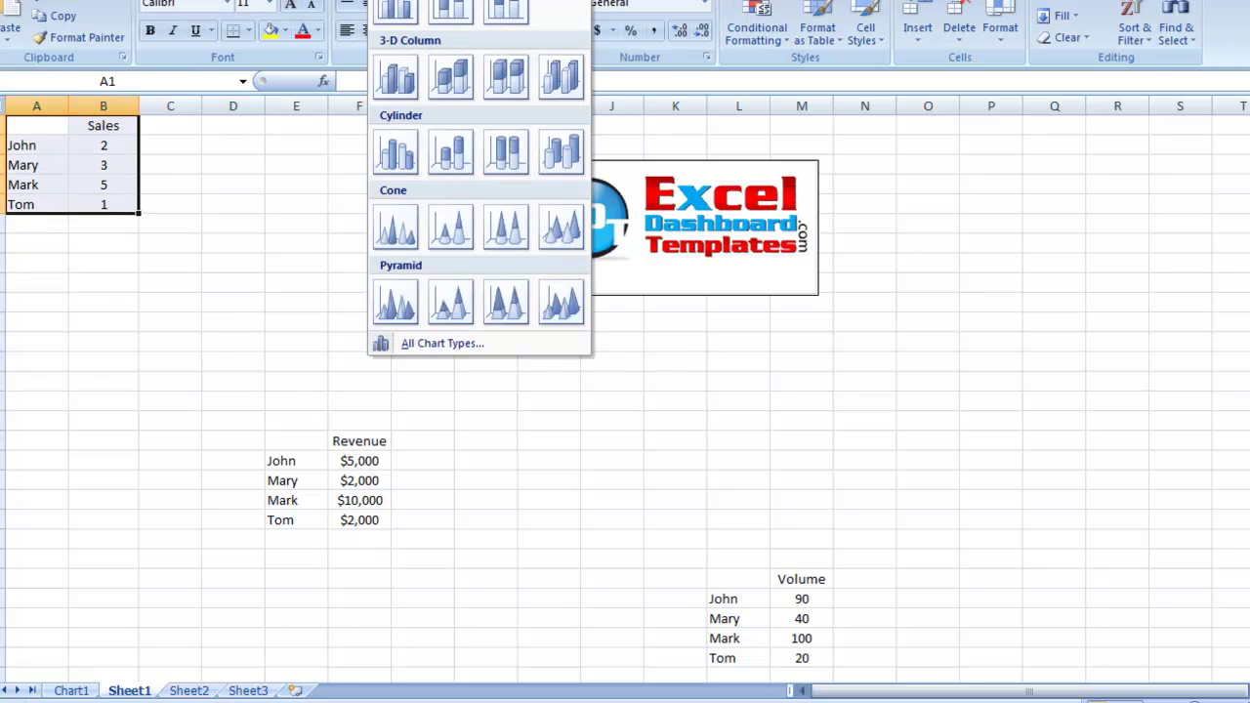
Insert a Sales clustered column chart beside its data and a 2-D pie of the Revenue table
{"action": "left_click", "coordinate": [395, 14]}
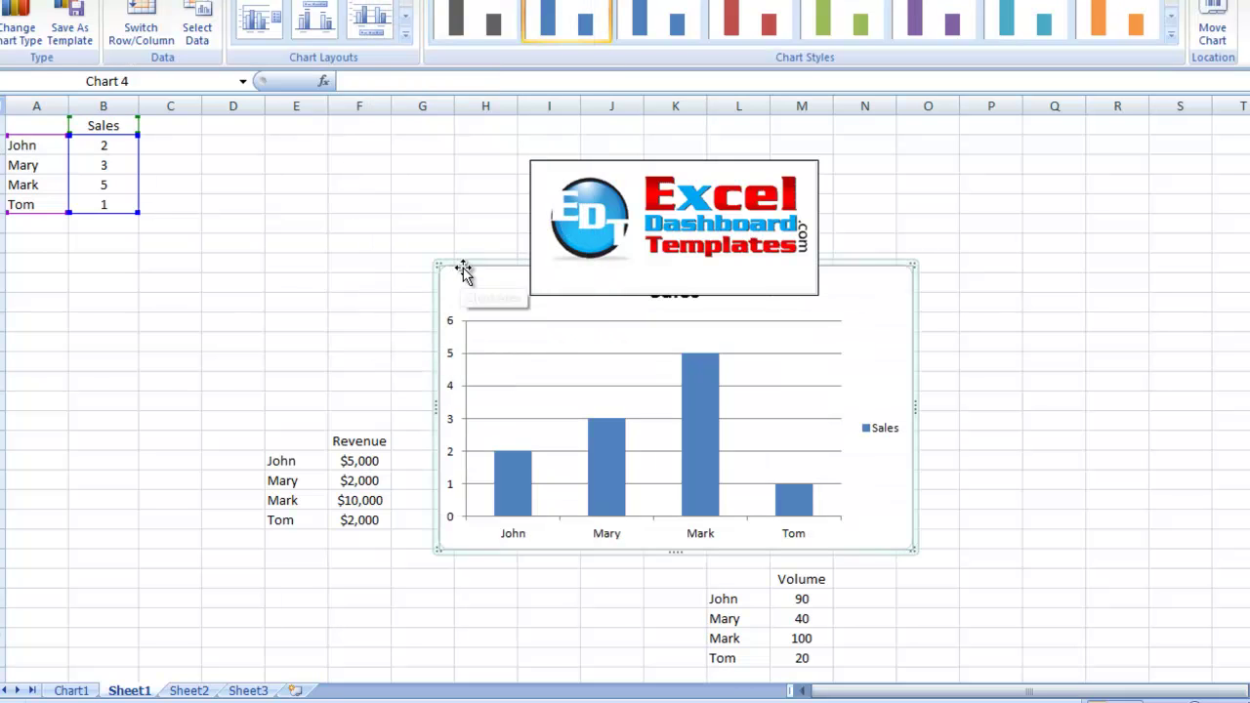
{"action": "left_click_drag", "start_coordinate": [463, 268], "coordinate": [195, 139]}
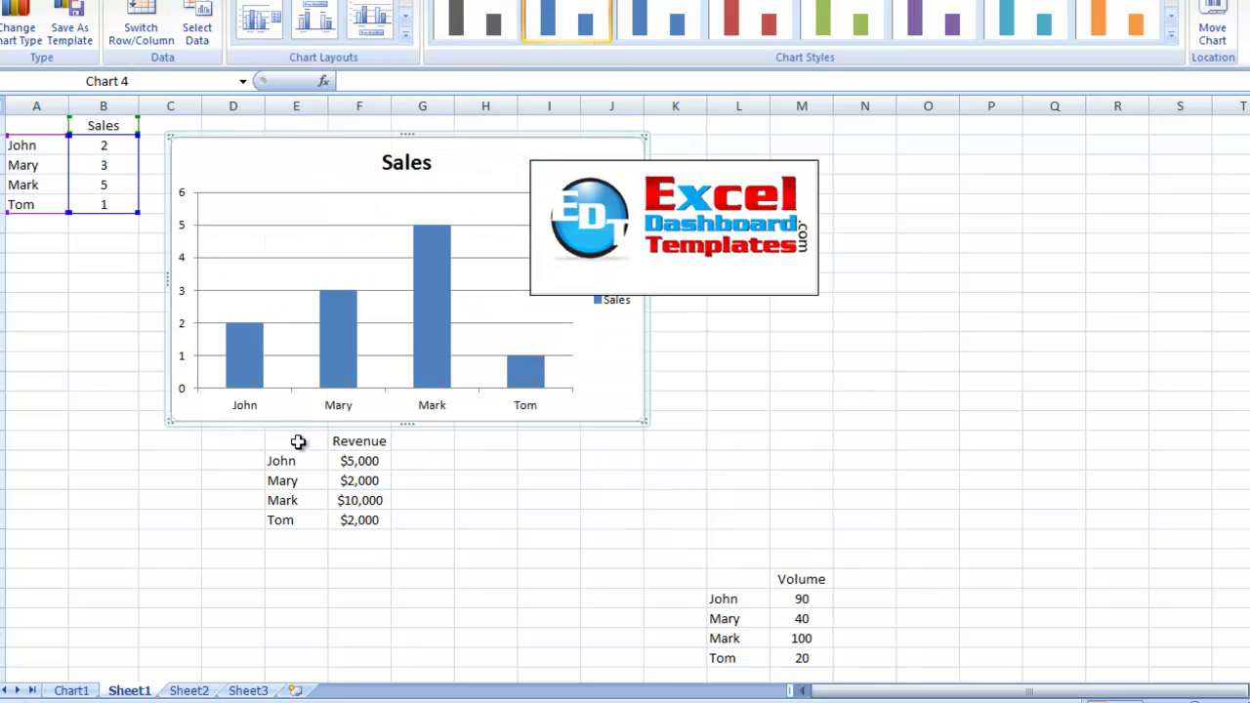
{"action": "left_click_drag", "start_coordinate": [299, 440], "coordinate": [344, 520]}
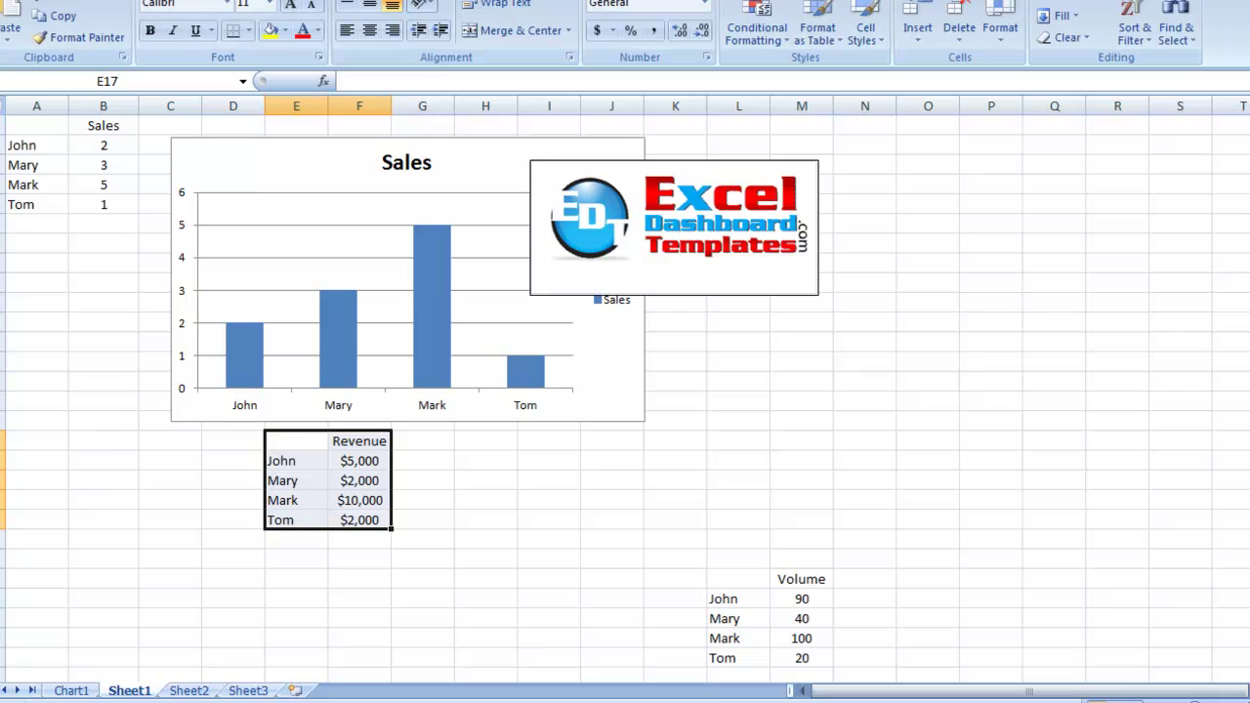
{"action": "left_click", "coordinate": [78, 2]}
{"action": "left_click", "coordinate": [385, 19]}
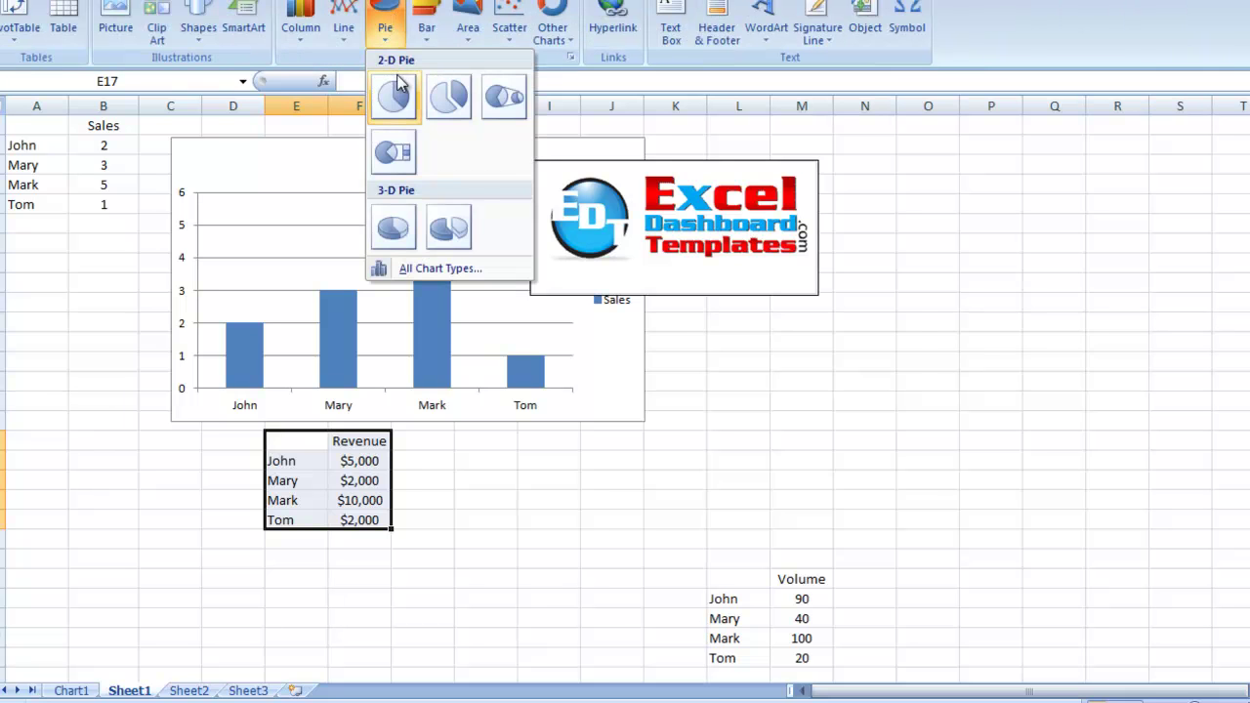
{"action": "left_click", "coordinate": [398, 79]}
{"action": "left_click", "coordinate": [803, 628]}
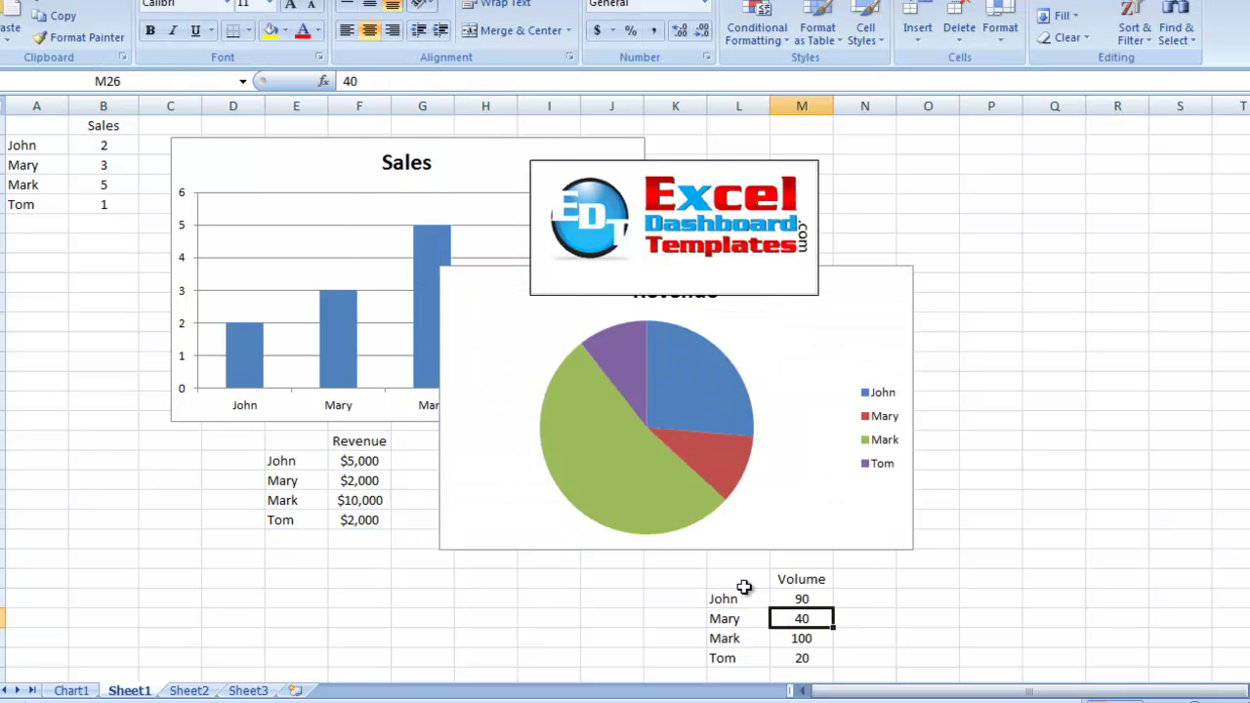
Insert a clustered column chart of the Volume table and move it up right of the pie
{"action": "left_click_drag", "start_coordinate": [739, 584], "coordinate": [779, 654]}
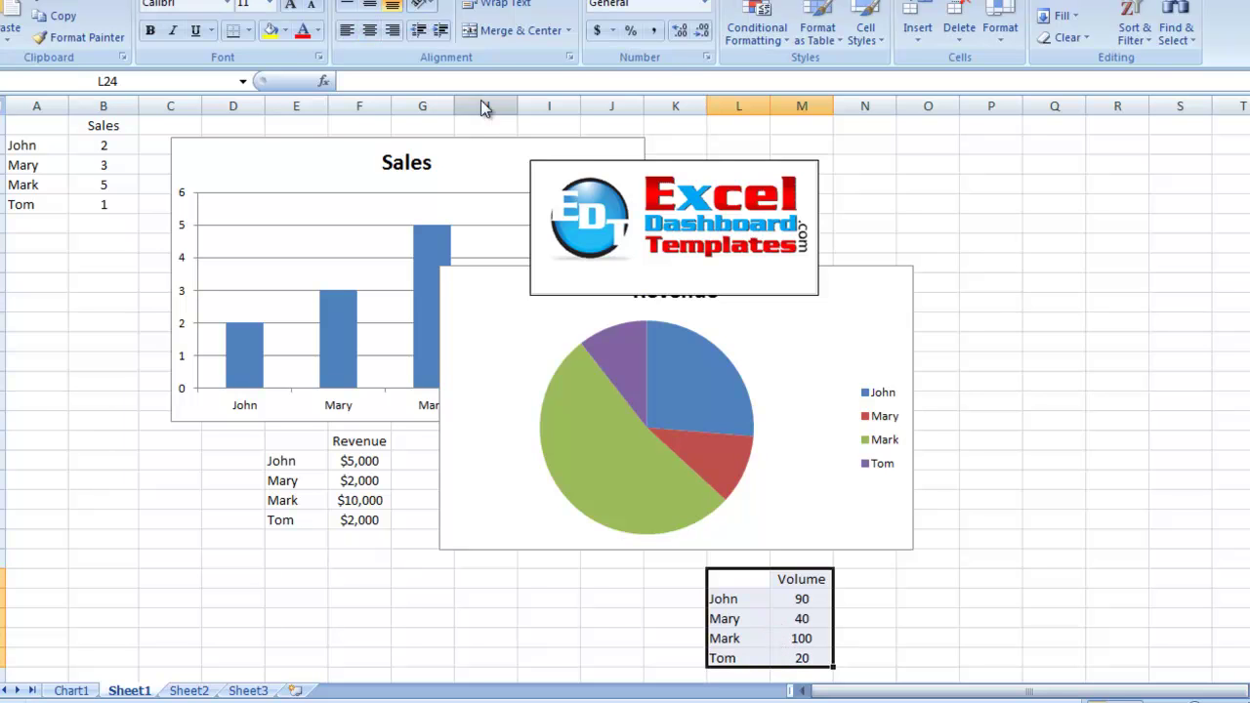
{"action": "left_click", "coordinate": [78, 2]}
{"action": "left_click", "coordinate": [380, 2]}
{"action": "left_click", "coordinate": [392, 7]}
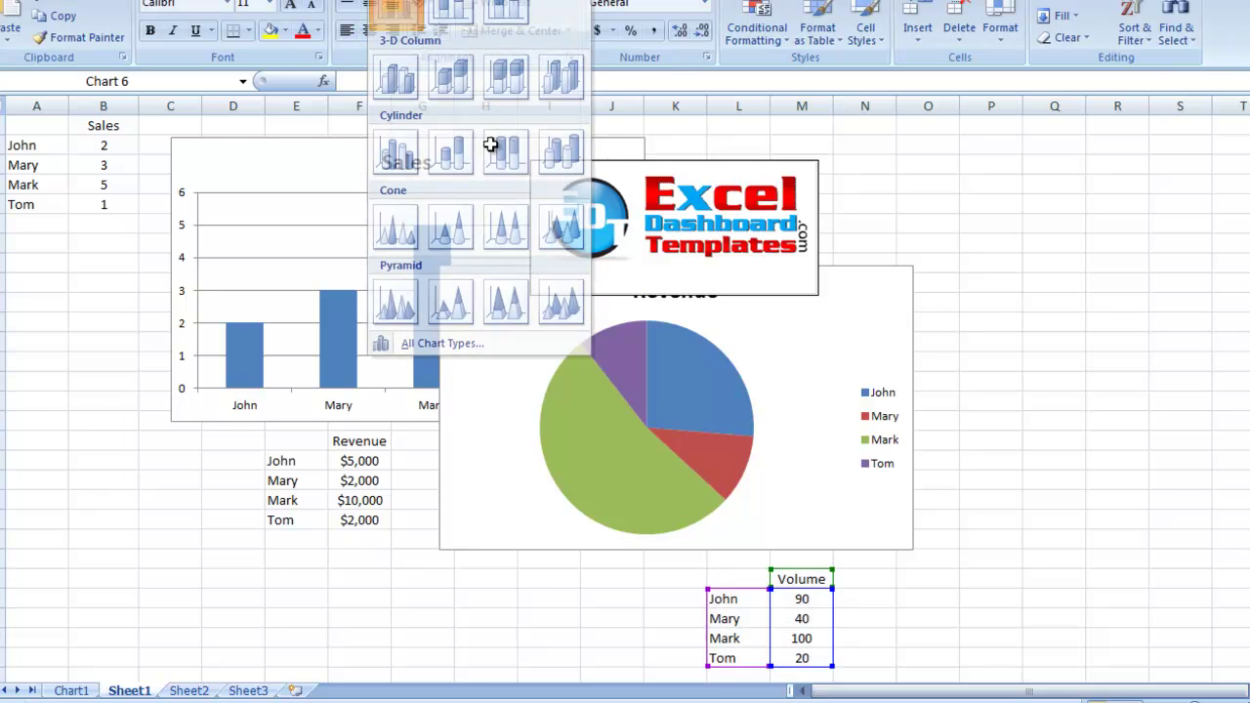
{"action": "left_click_drag", "start_coordinate": [882, 267], "coordinate": [1185, 167]}
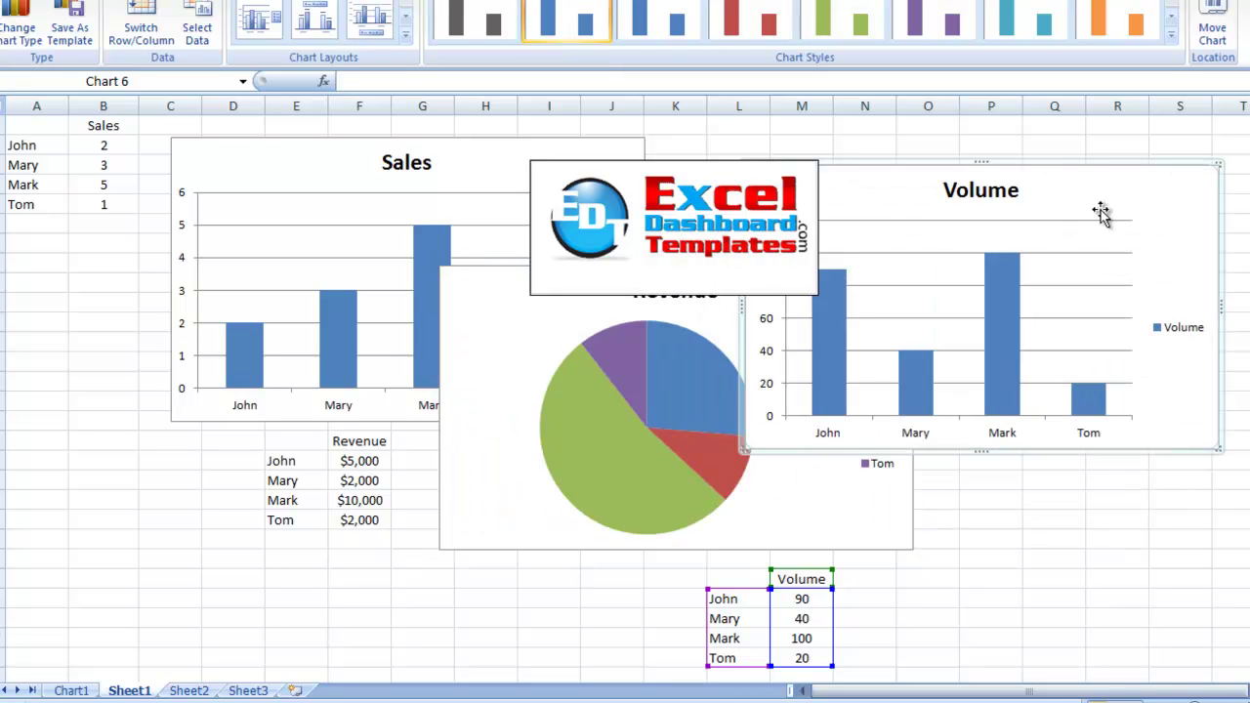
{"action": "left_click", "coordinate": [104, 258]}
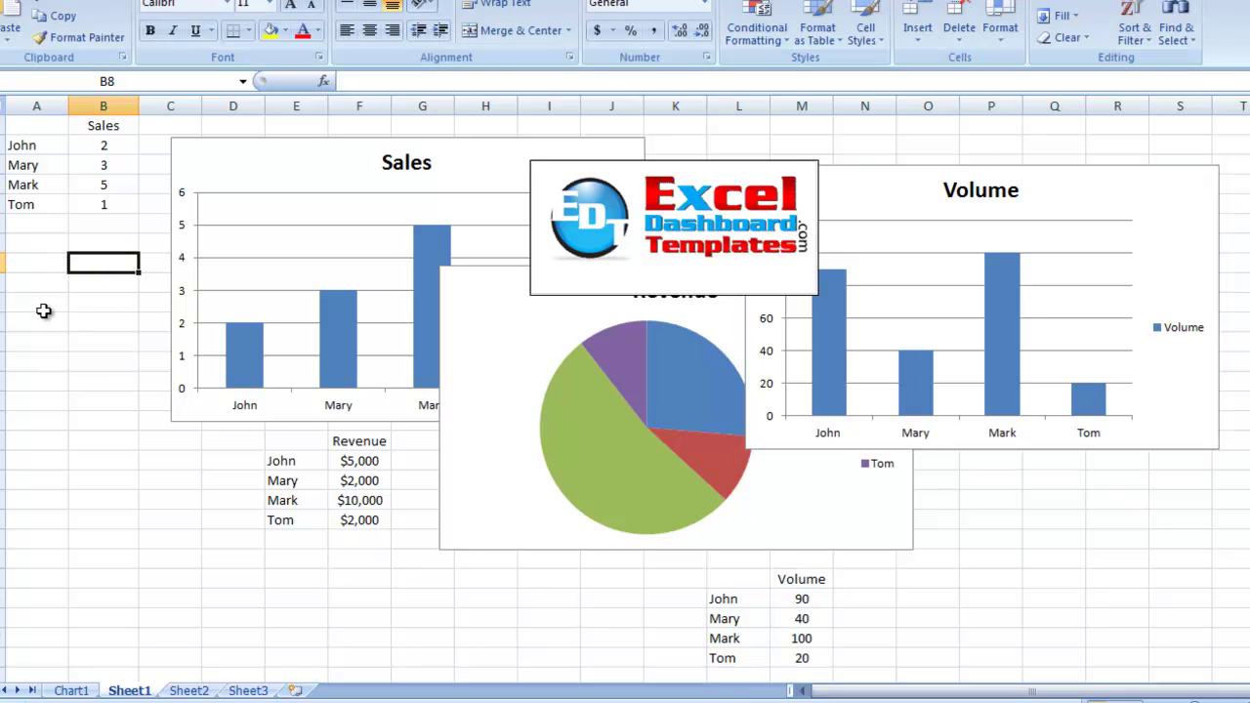
Select a blank cell below the data and press F11 to add the empty Chart2 sheet
{"action": "left_click", "coordinate": [43, 308]}
{"action": "left_click", "coordinate": [44, 359]}
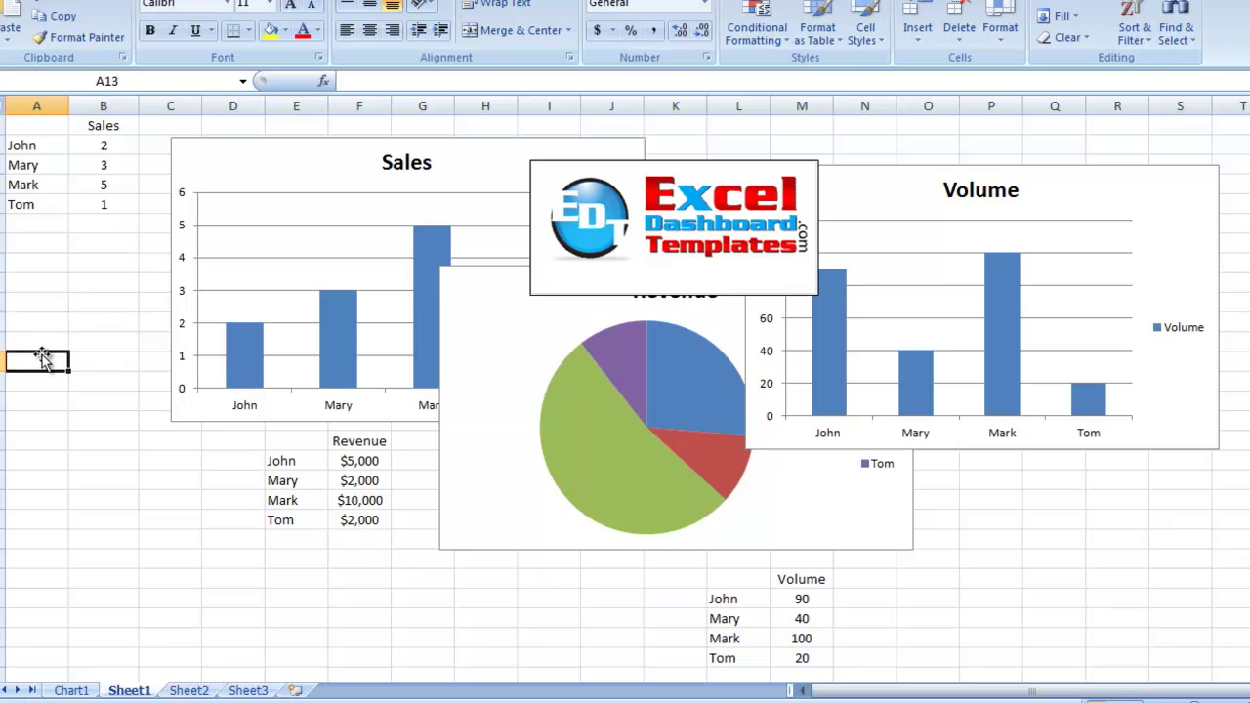
{"action": "left_click", "coordinate": [50, 297]}
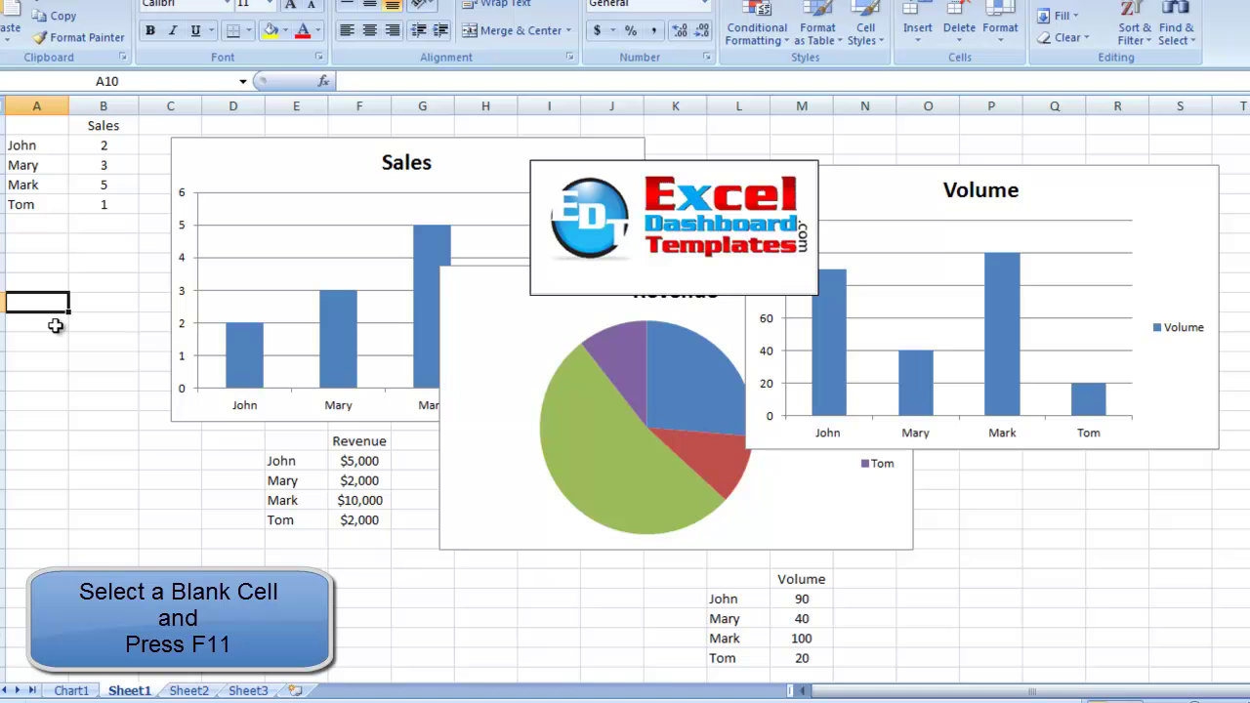
{"action": "key", "text": "F11"}
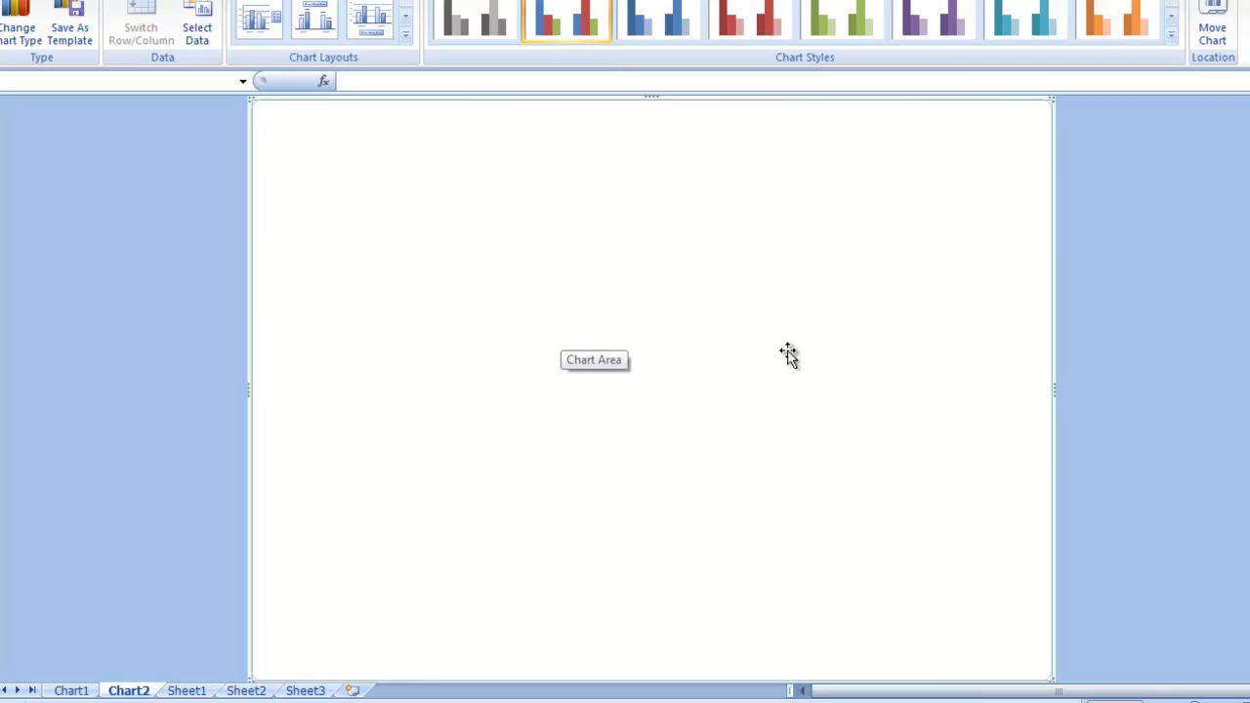
Move the Sales column chart from Sheet1 onto the Chart2 sheet
{"action": "left_click", "coordinate": [186, 690]}
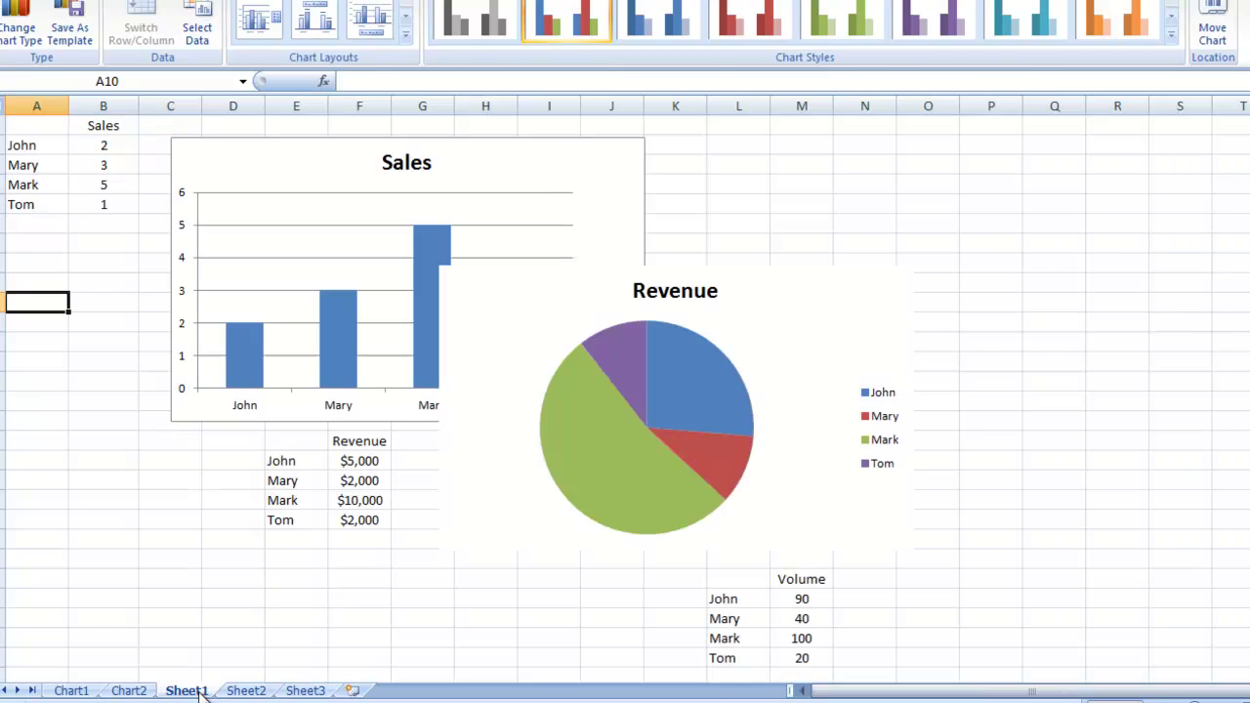
{"action": "left_click", "coordinate": [279, 159]}
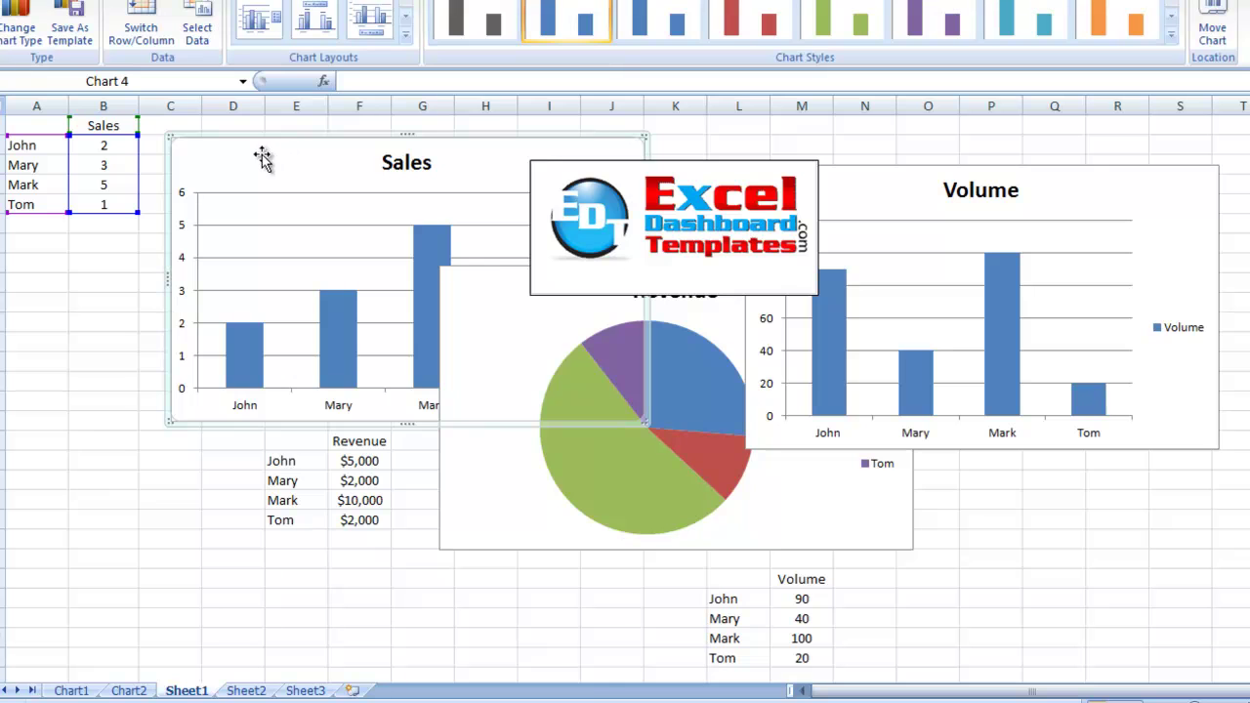
{"action": "right_click", "coordinate": [259, 154]}
{"action": "left_click", "coordinate": [317, 325]}
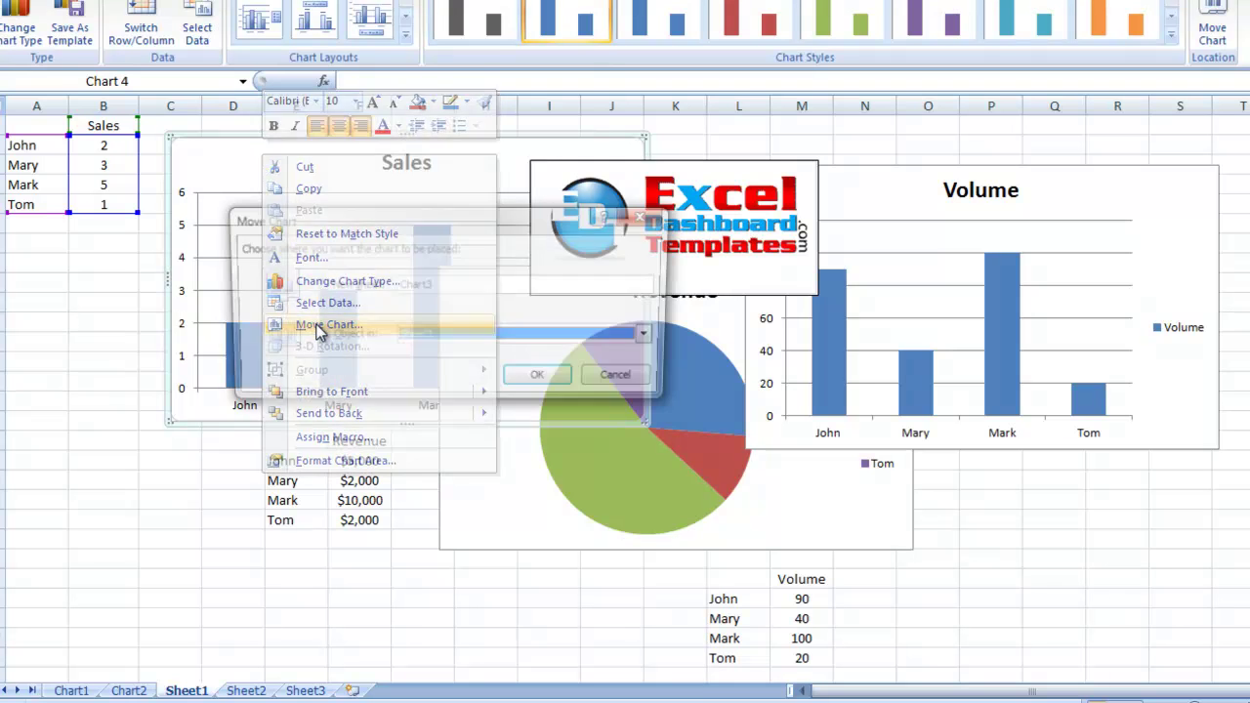
{"action": "left_click", "coordinate": [405, 336]}
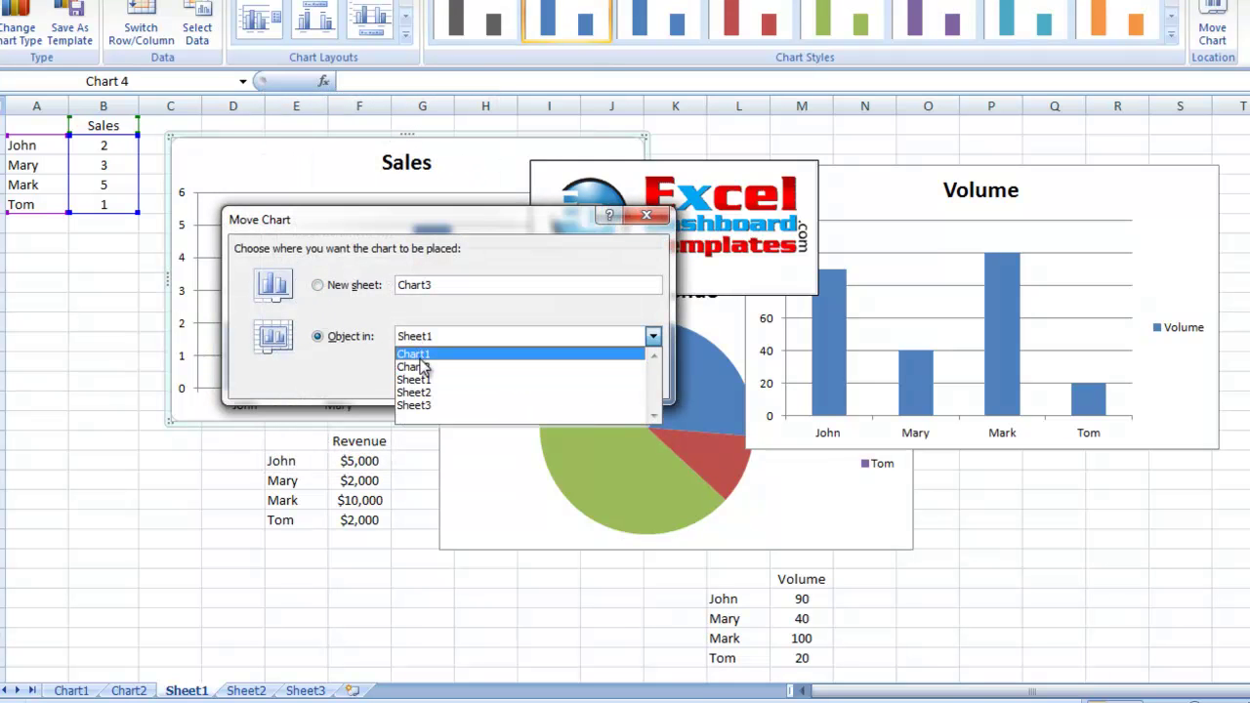
{"action": "left_click", "coordinate": [428, 368]}
{"action": "left_click", "coordinate": [532, 379]}
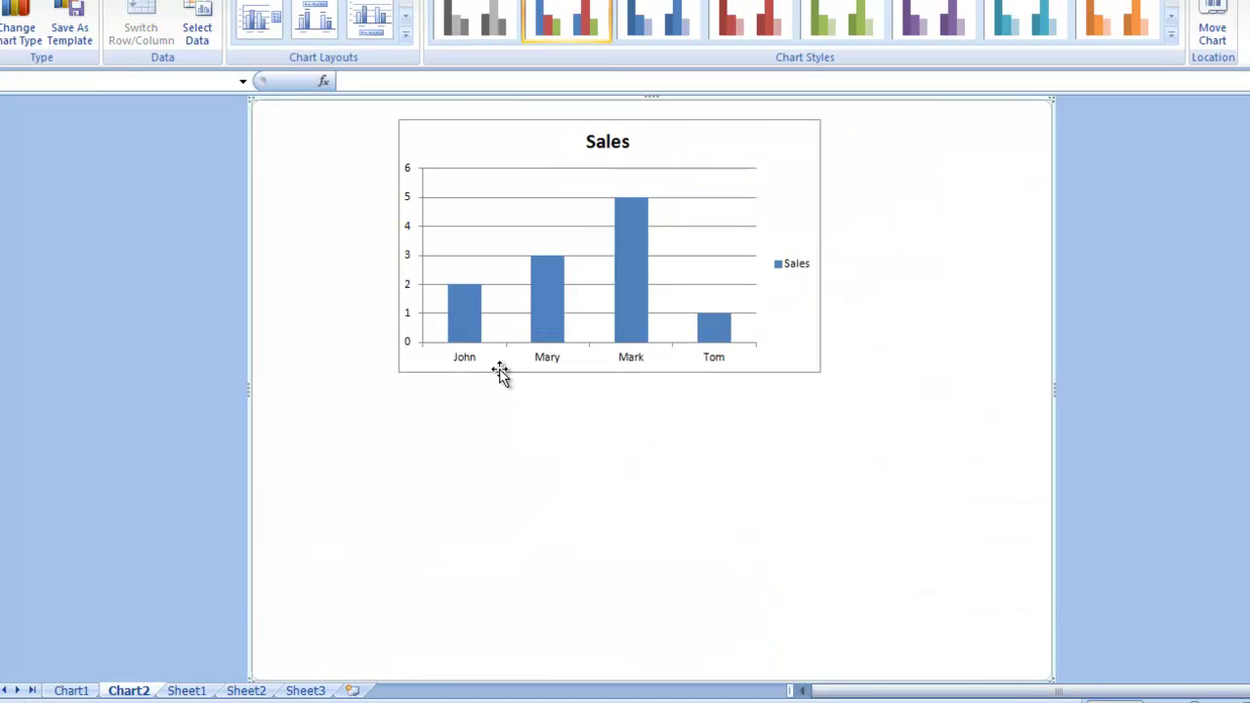
Move the Revenue pie chart from Sheet1 onto Chart2
{"action": "left_click", "coordinate": [201, 690]}
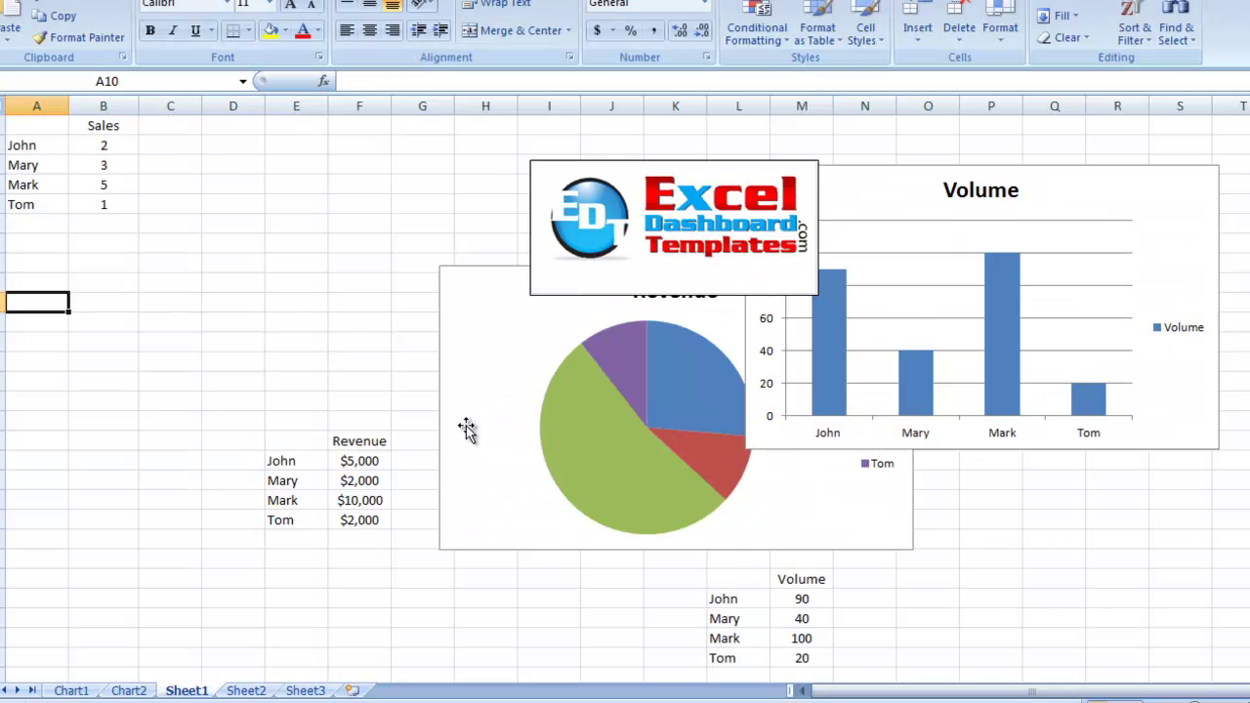
{"action": "left_click", "coordinate": [479, 329]}
{"action": "right_click", "coordinate": [481, 329]}
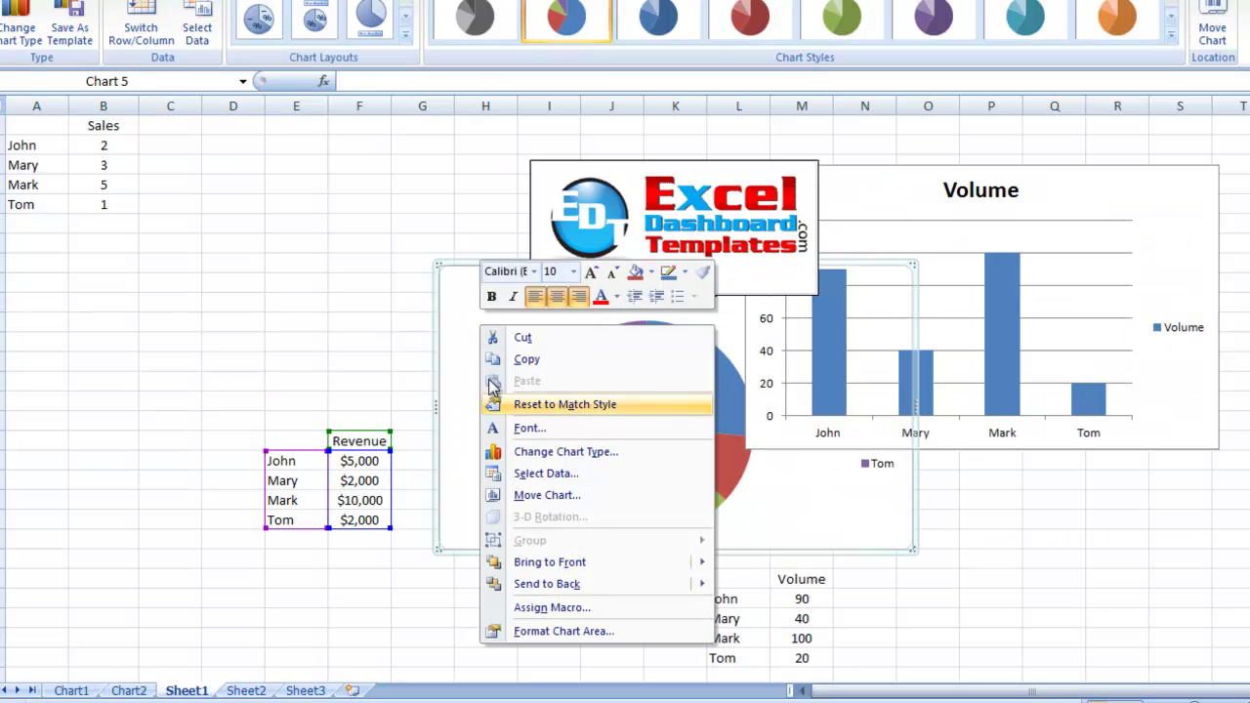
{"action": "left_click", "coordinate": [497, 496]}
{"action": "left_click", "coordinate": [408, 339]}
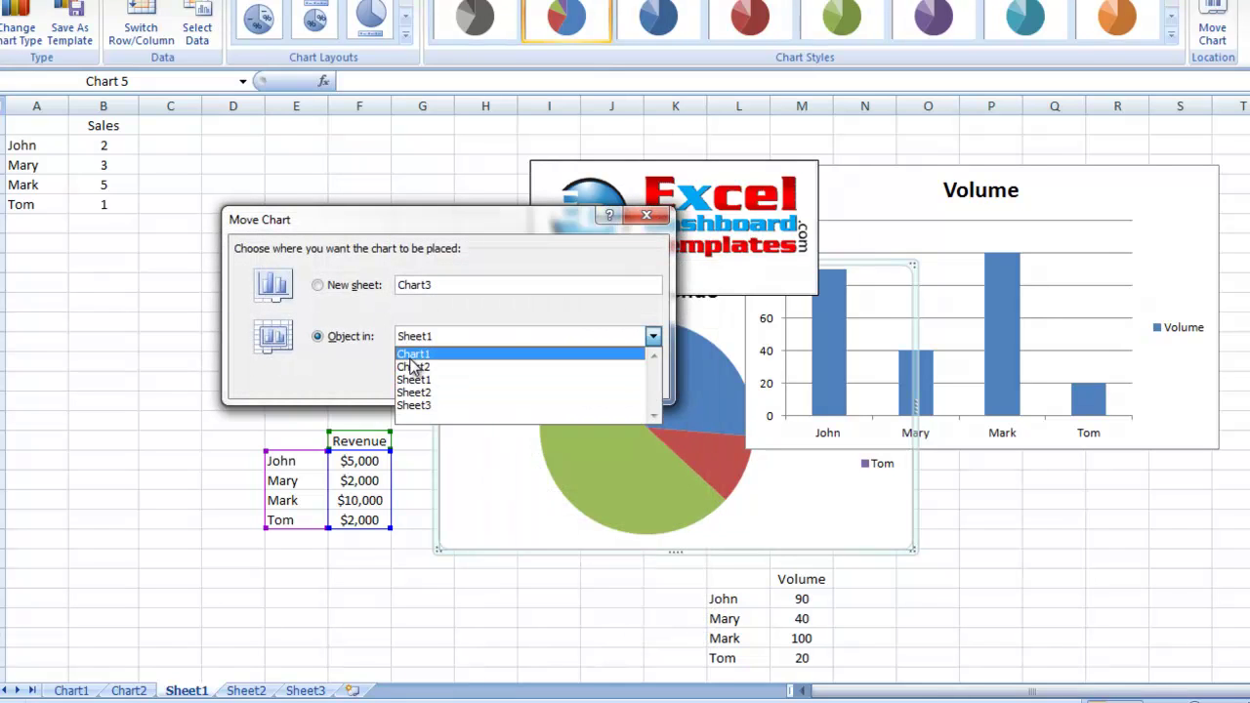
{"action": "left_click", "coordinate": [410, 365]}
{"action": "left_click", "coordinate": [539, 380]}
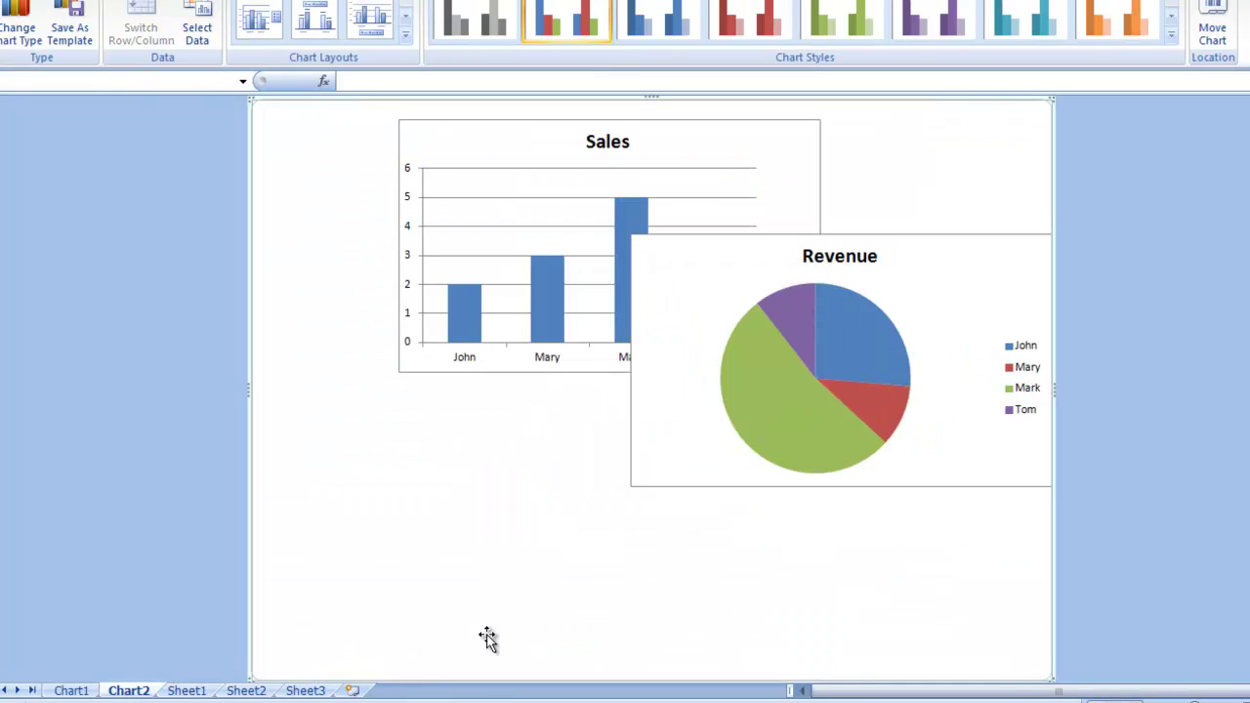
Move the Volume column chart from Sheet1 onto Chart2 and select it
{"action": "left_click", "coordinate": [200, 690]}
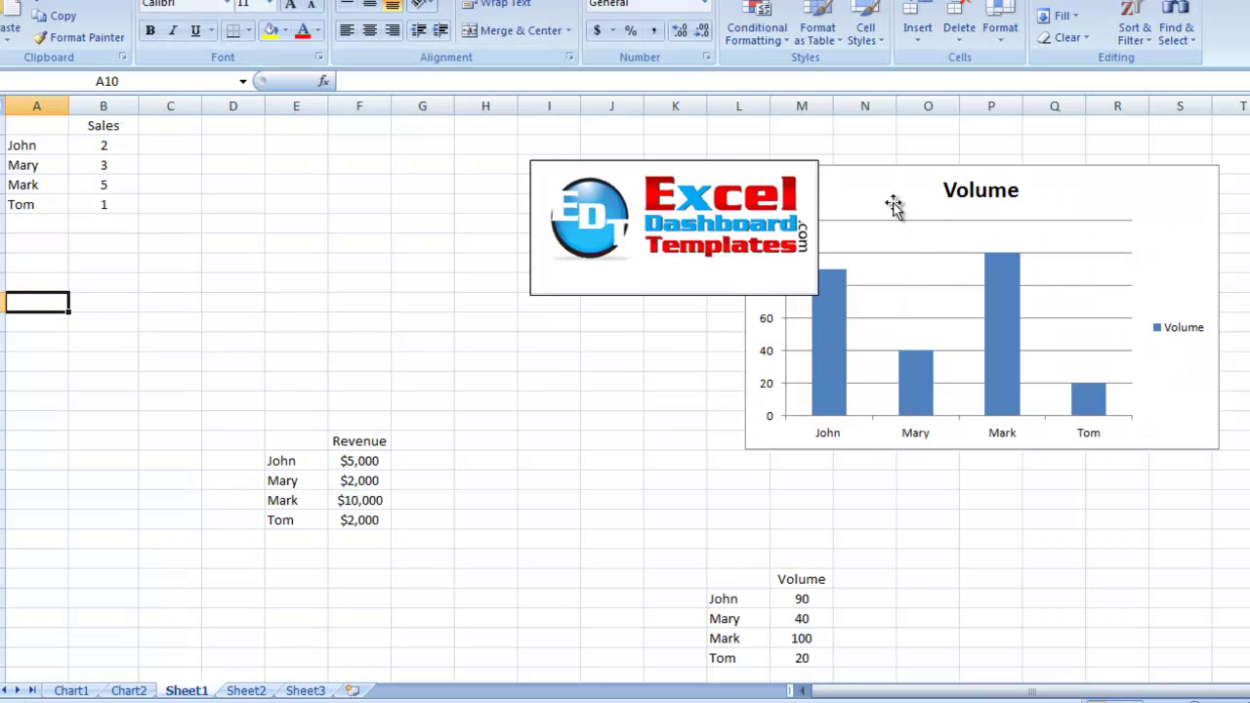
{"action": "right_click", "coordinate": [893, 205]}
{"action": "left_click", "coordinate": [936, 373]}
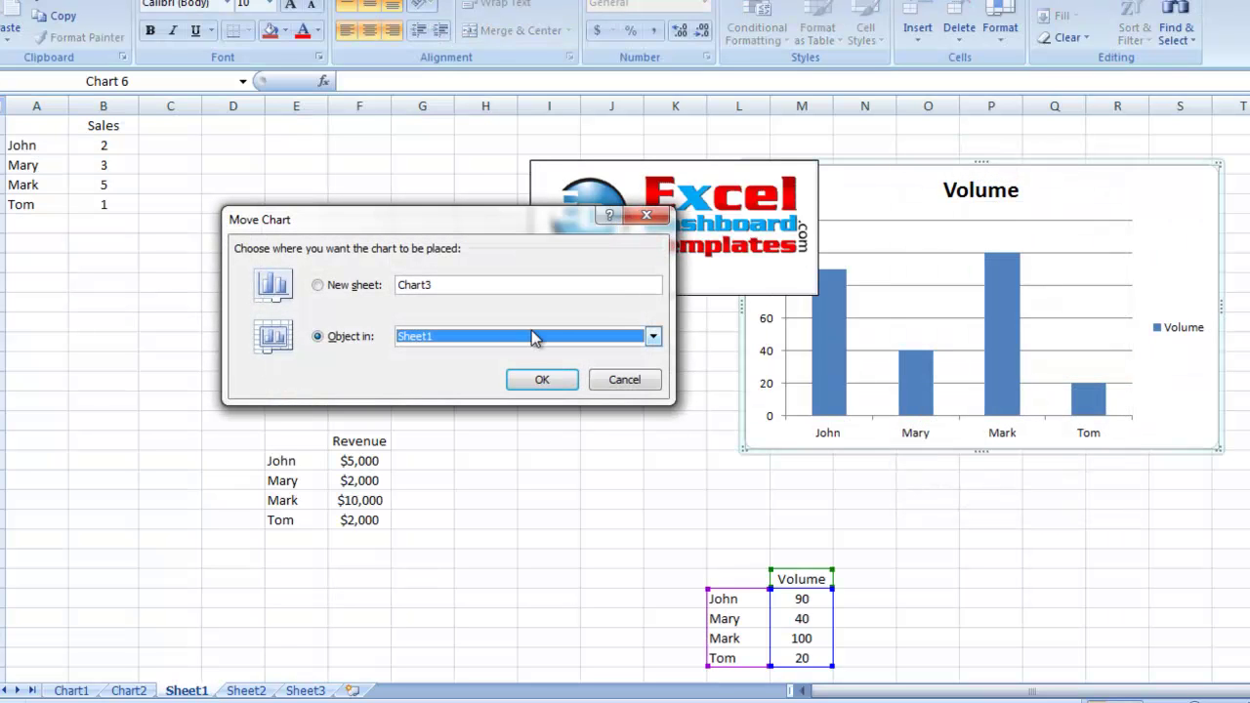
{"action": "left_click", "coordinate": [410, 344]}
{"action": "left_click", "coordinate": [413, 362]}
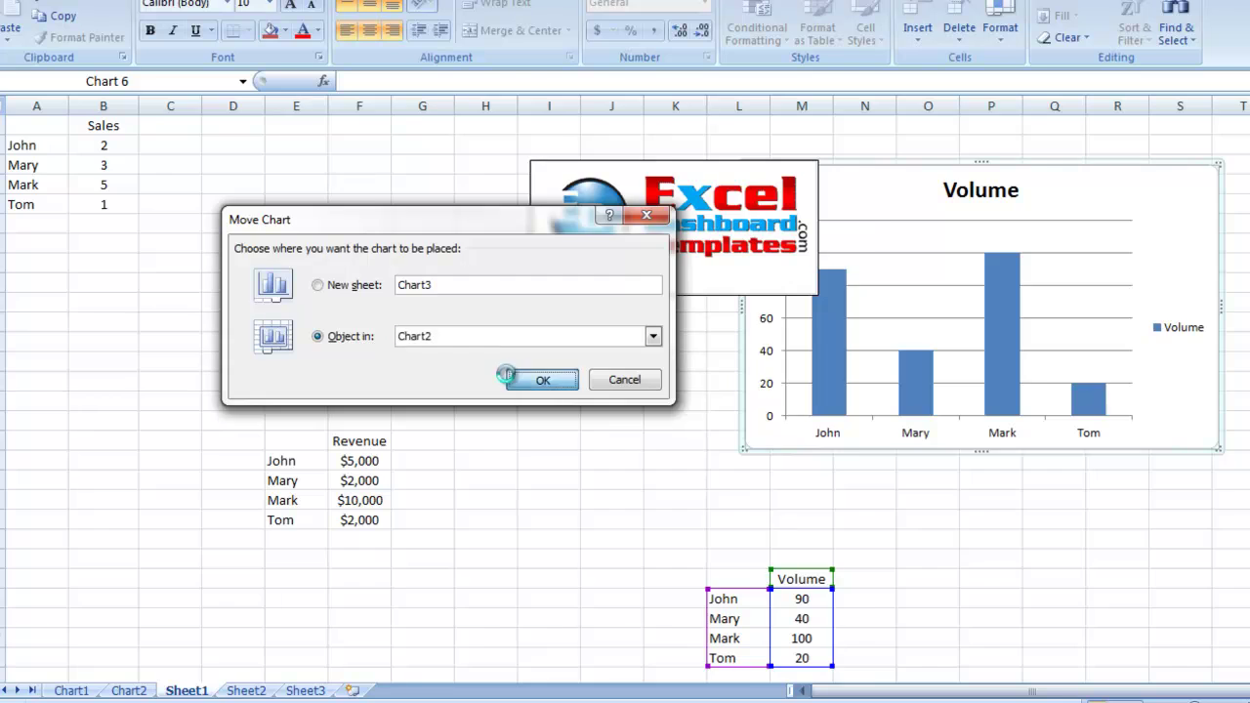
{"action": "left_click", "coordinate": [540, 380]}
{"action": "left_click", "coordinate": [716, 245]}
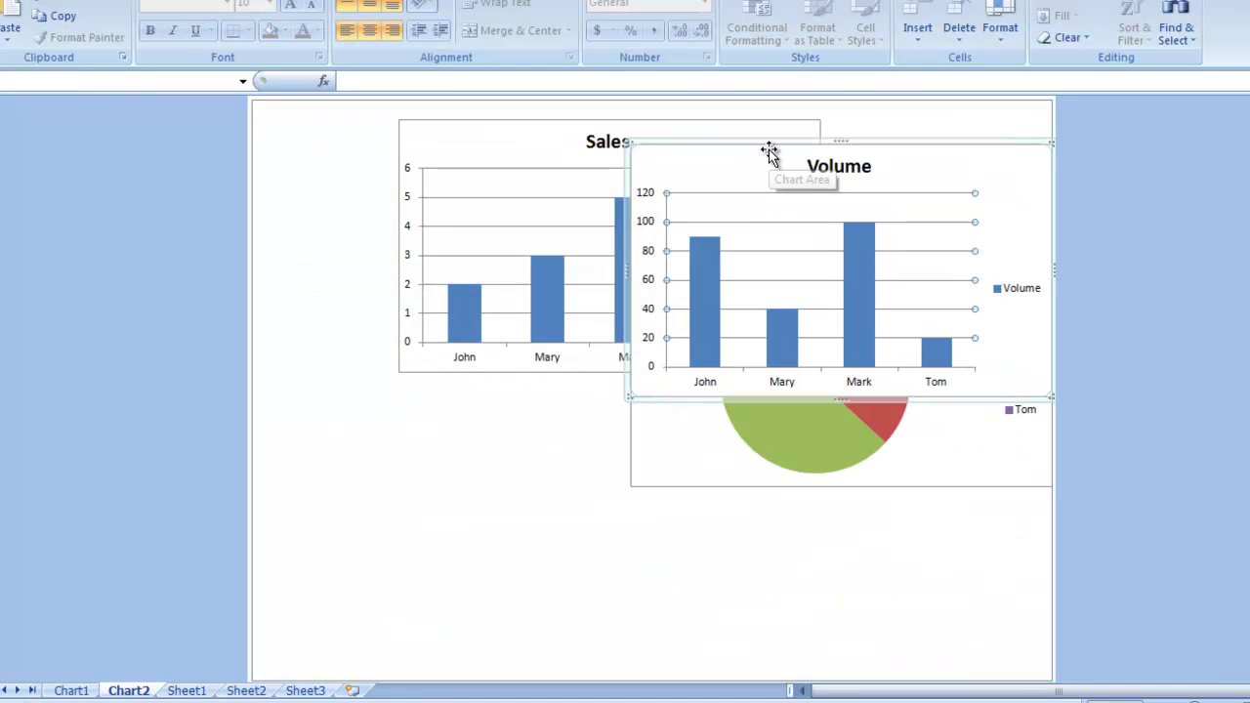
Drag Volume to the lower left, Revenue pie down on the right, and Sales to the top-left corner
{"action": "left_click_drag", "start_coordinate": [767, 153], "coordinate": [449, 395]}
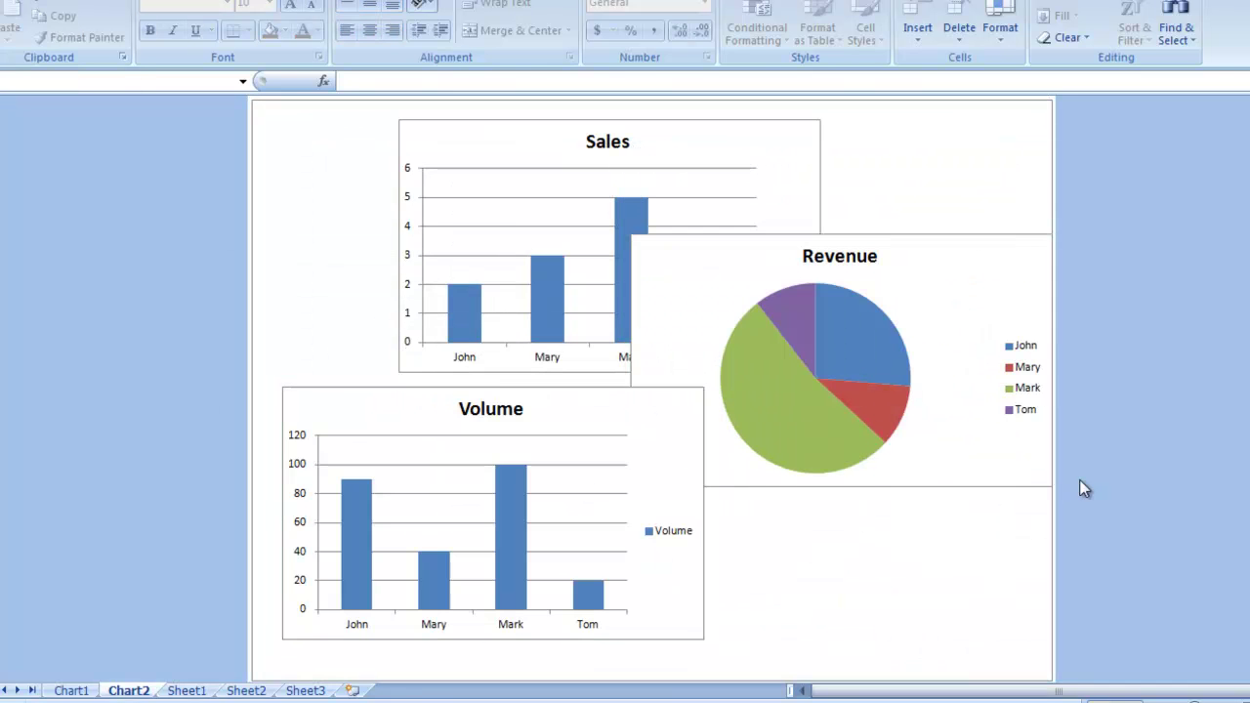
{"action": "left_click", "coordinate": [971, 459]}
{"action": "left_click_drag", "start_coordinate": [959, 235], "coordinate": [967, 366]}
{"action": "left_click", "coordinate": [609, 128]}
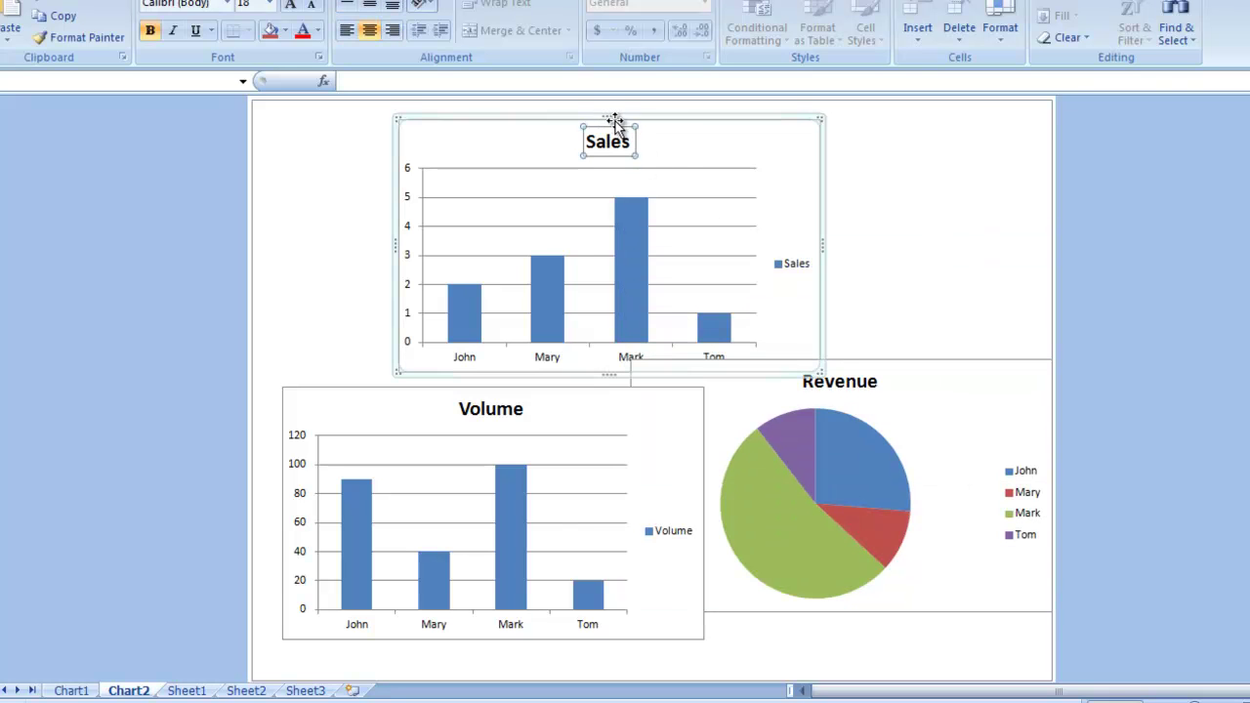
{"action": "left_click_drag", "start_coordinate": [622, 118], "coordinate": [480, 103]}
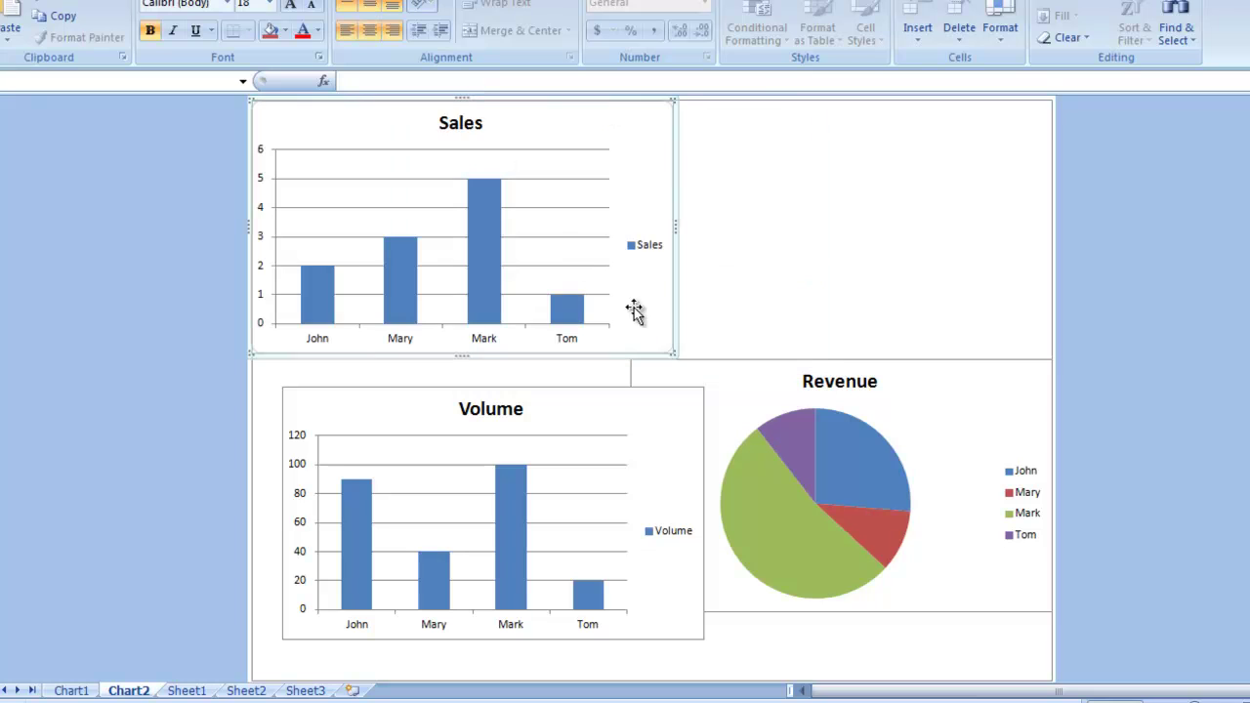
Resize the Sales chart and shrink the Volume chart at bottom left so nothing overlaps
{"action": "left_click_drag", "start_coordinate": [670, 349], "coordinate": [666, 183]}
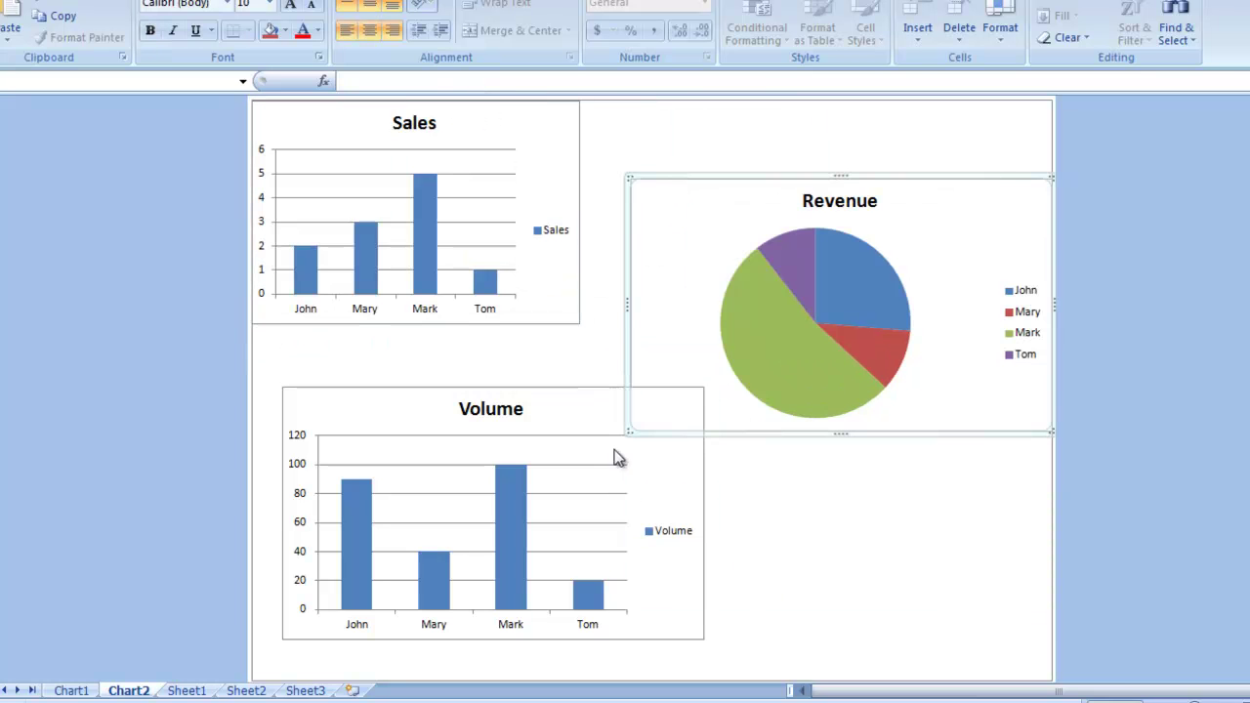
{"action": "left_click", "coordinate": [598, 411]}
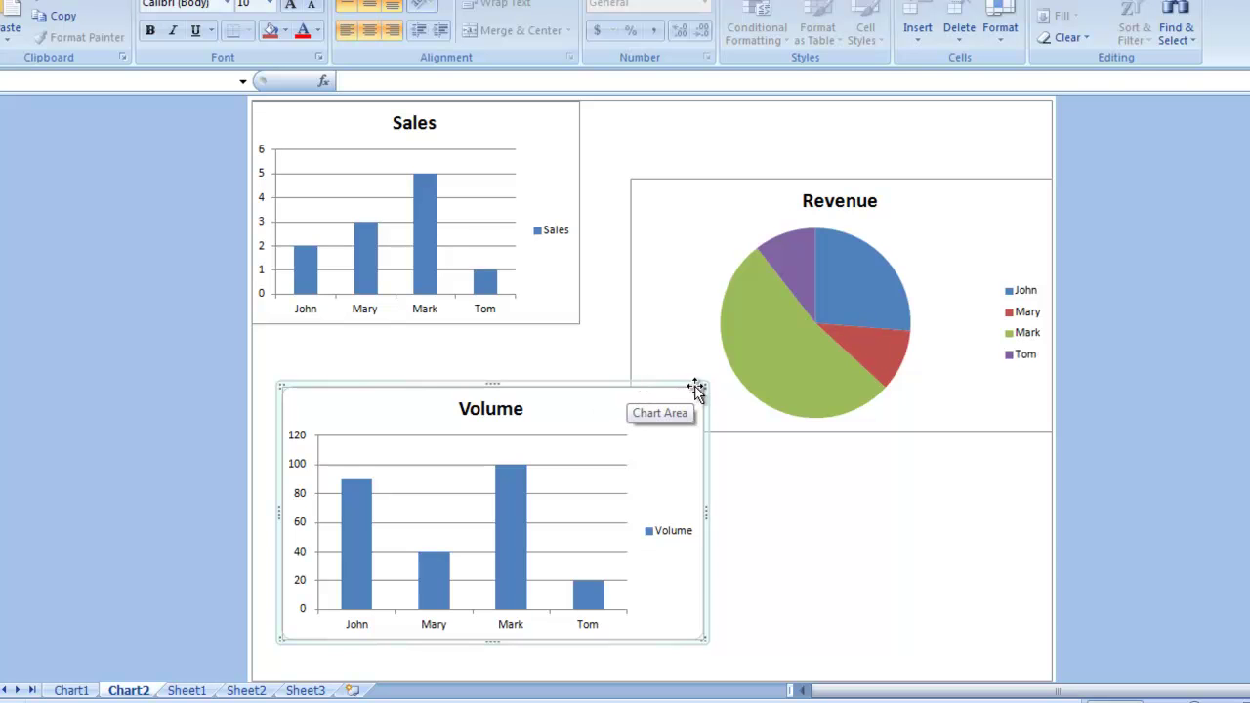
{"action": "left_click_drag", "start_coordinate": [703, 386], "coordinate": [572, 457]}
{"action": "left_click", "coordinate": [546, 290]}
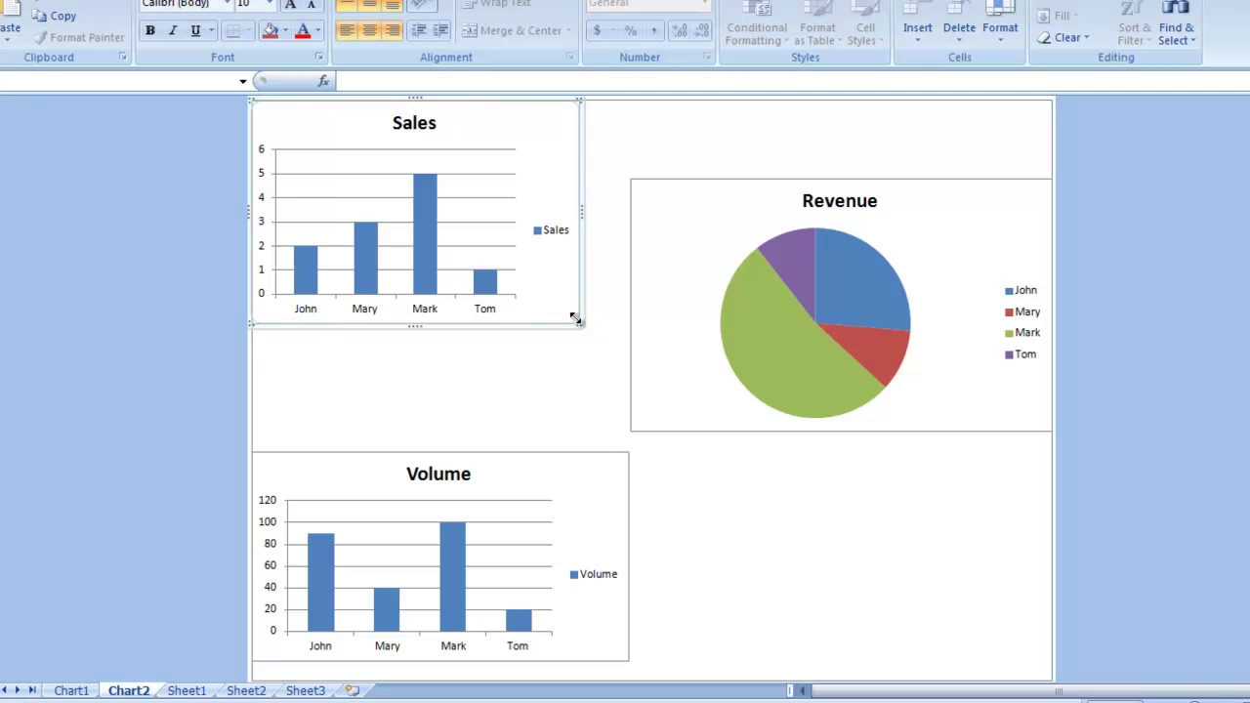
{"action": "left_click_drag", "start_coordinate": [580, 324], "coordinate": [611, 375]}
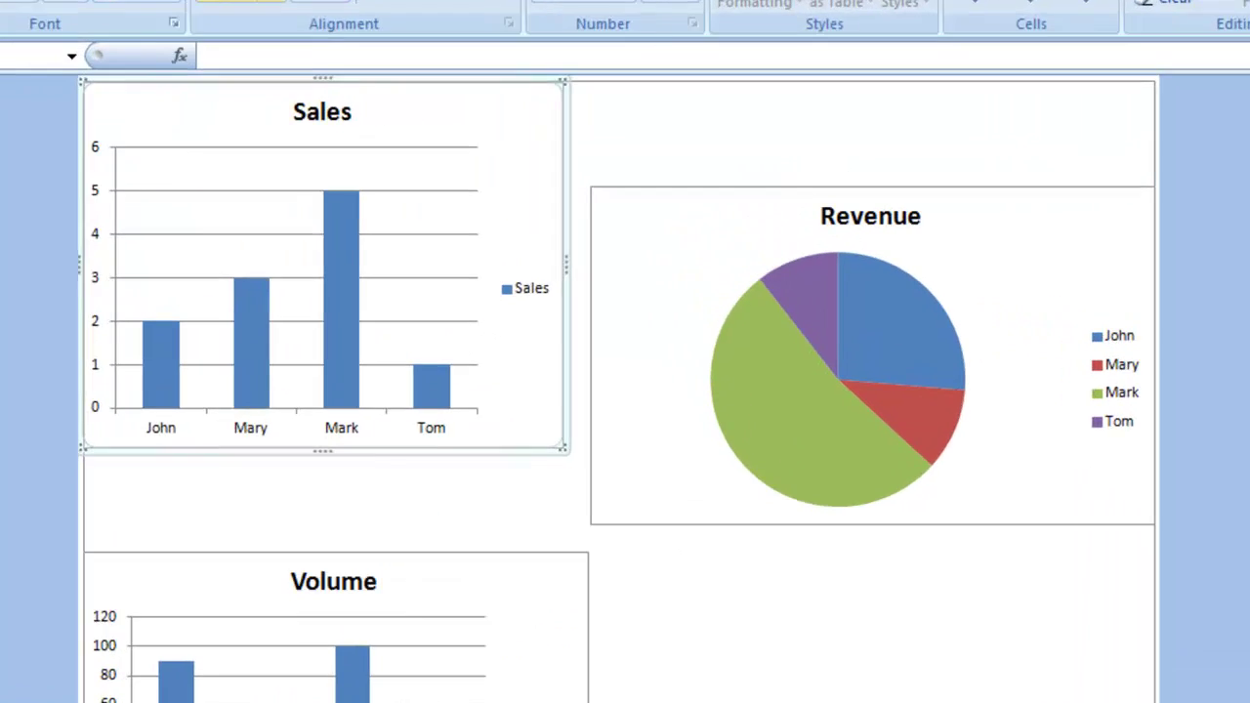
Return to the Sheet1 worksheet showing the Excel Dashboard Templates logo
{"action": "left_click", "coordinate": [186, 690]}
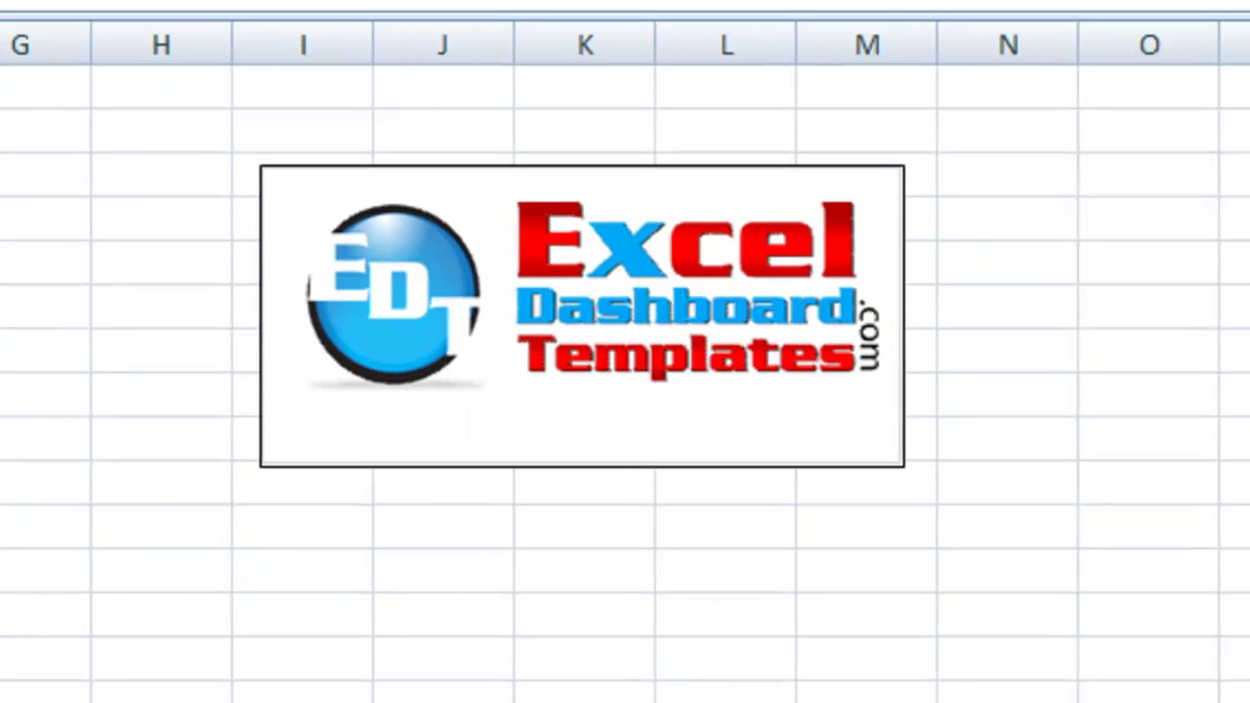